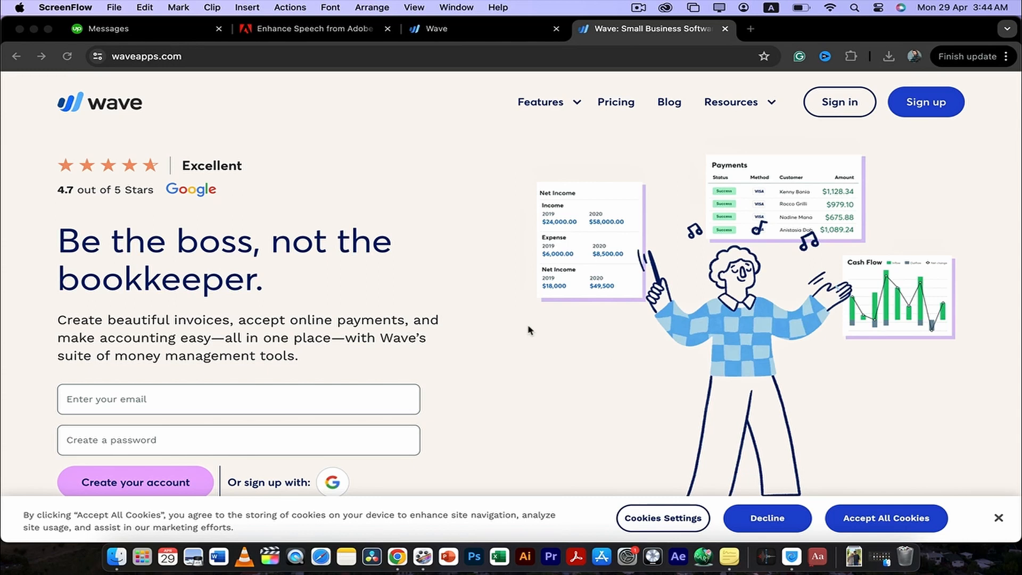
Look through the Wave home page, including the dashboard preview and the list of account benefits.
{"action": "scroll", "coordinate": [530, 330], "scroll_direction": "down", "scroll_amount": 5}
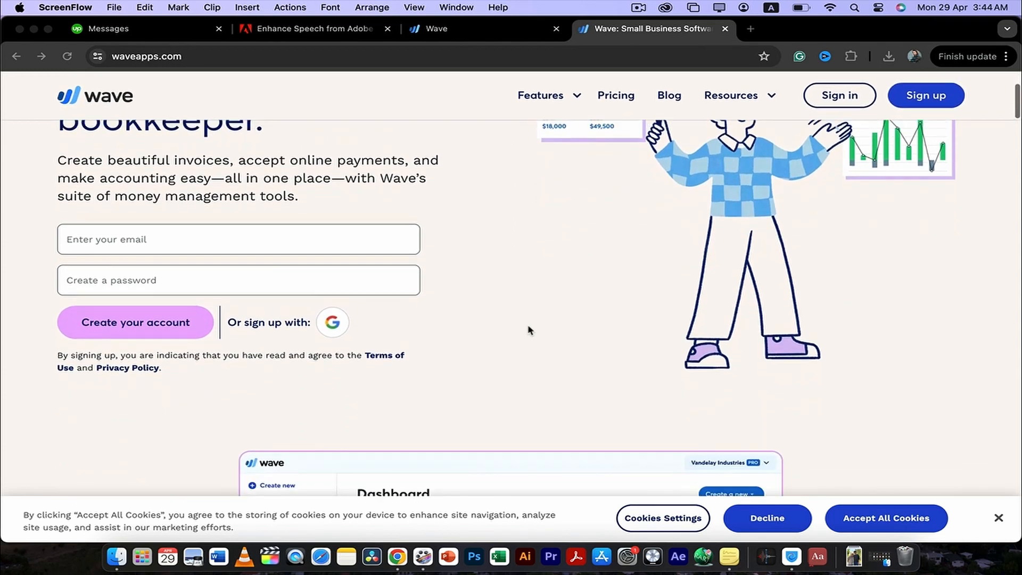
{"action": "scroll", "coordinate": [530, 330], "scroll_direction": "up", "scroll_amount": 5}
{"action": "scroll", "coordinate": [530, 330], "scroll_direction": "down", "scroll_amount": 10}
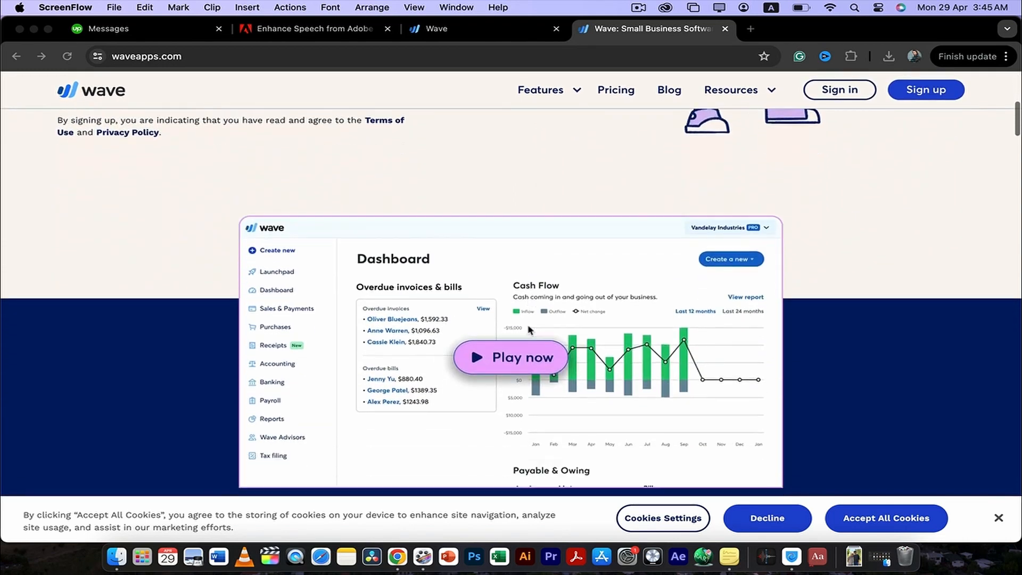
{"action": "scroll", "coordinate": [529, 329], "scroll_direction": "down", "scroll_amount": 5}
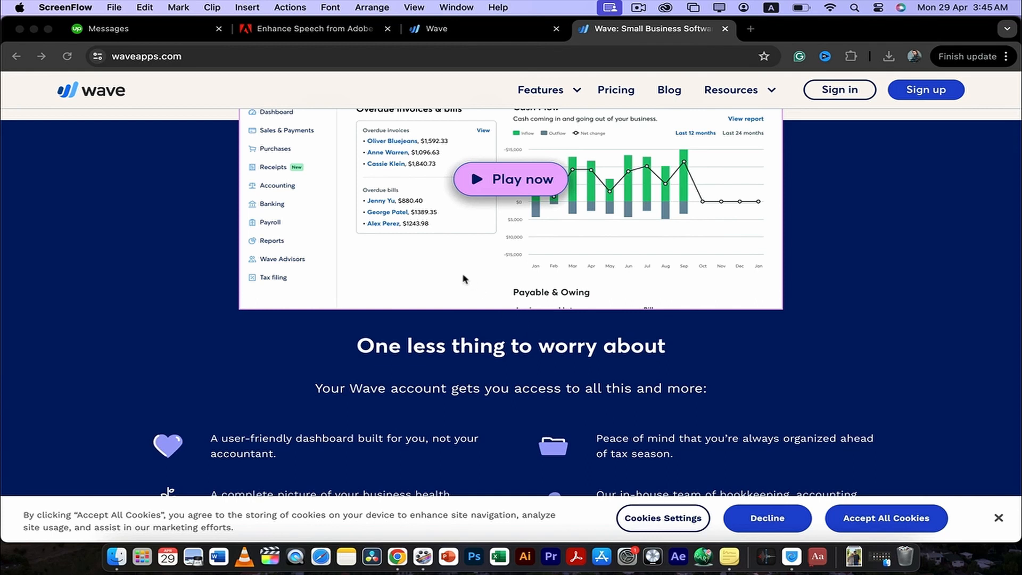
{"action": "scroll", "coordinate": [463, 276], "scroll_direction": "up", "scroll_amount": 15}
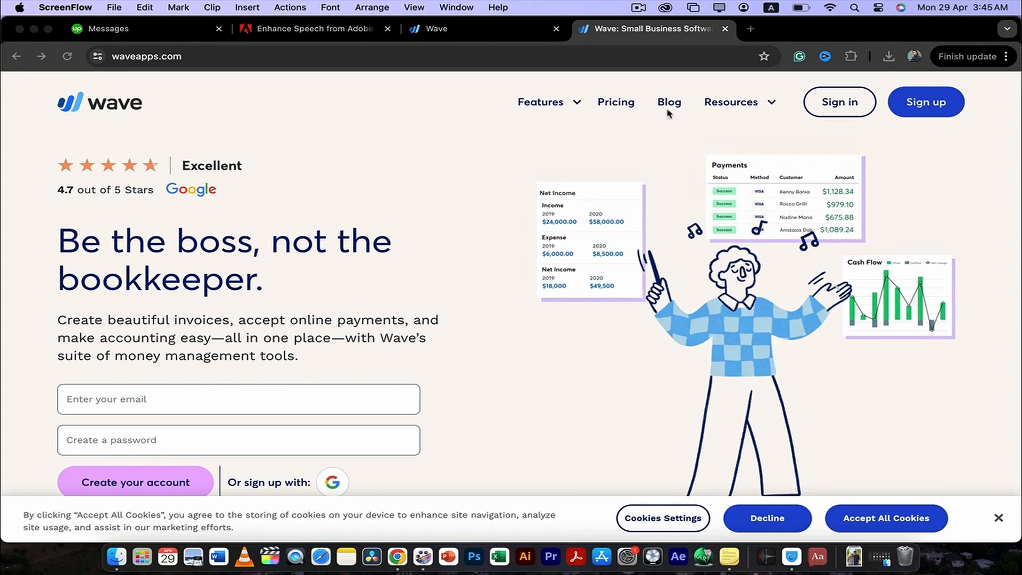
Fill in the onboarding questions for Bohemian Tours with start year 2018, 6-10 customers and no online payments, and continue.
{"action": "left_click", "coordinate": [495, 35]}
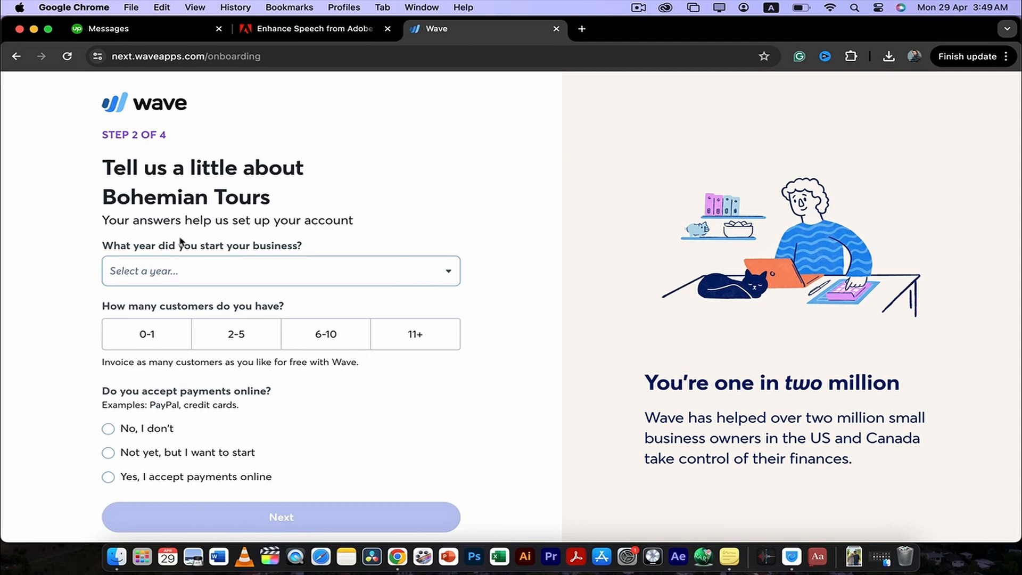
{"action": "left_click", "coordinate": [234, 275]}
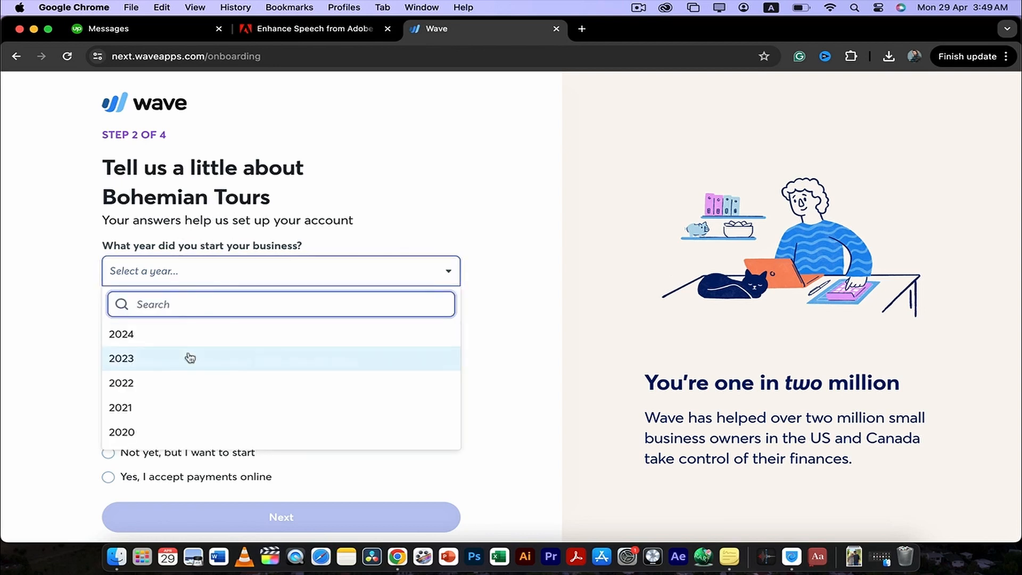
{"action": "scroll", "coordinate": [197, 365], "scroll_direction": "down", "scroll_amount": 3}
{"action": "left_click", "coordinate": [179, 413]}
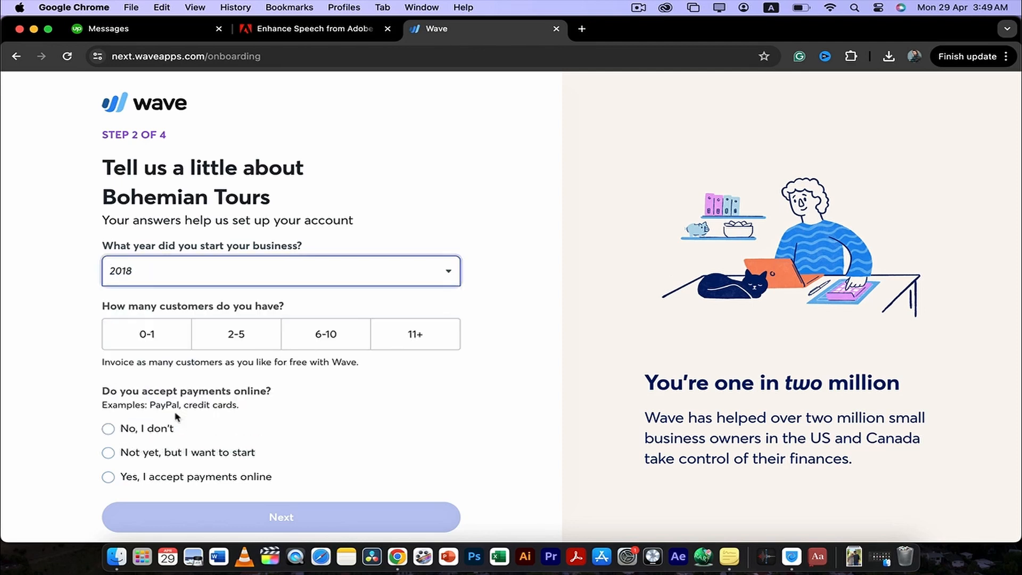
{"action": "scroll", "coordinate": [199, 357], "scroll_direction": "down", "scroll_amount": 1}
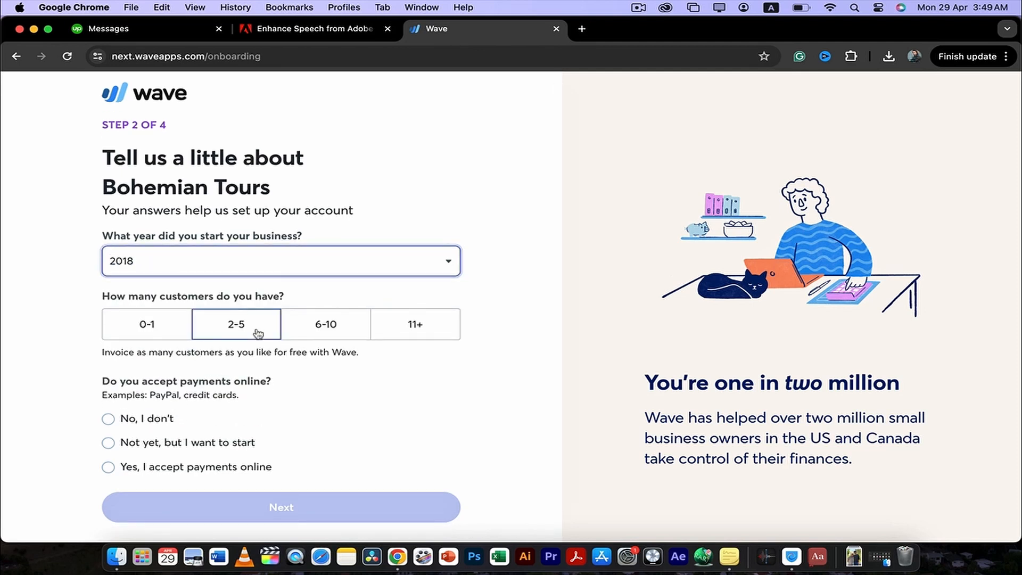
{"action": "left_click", "coordinate": [318, 326]}
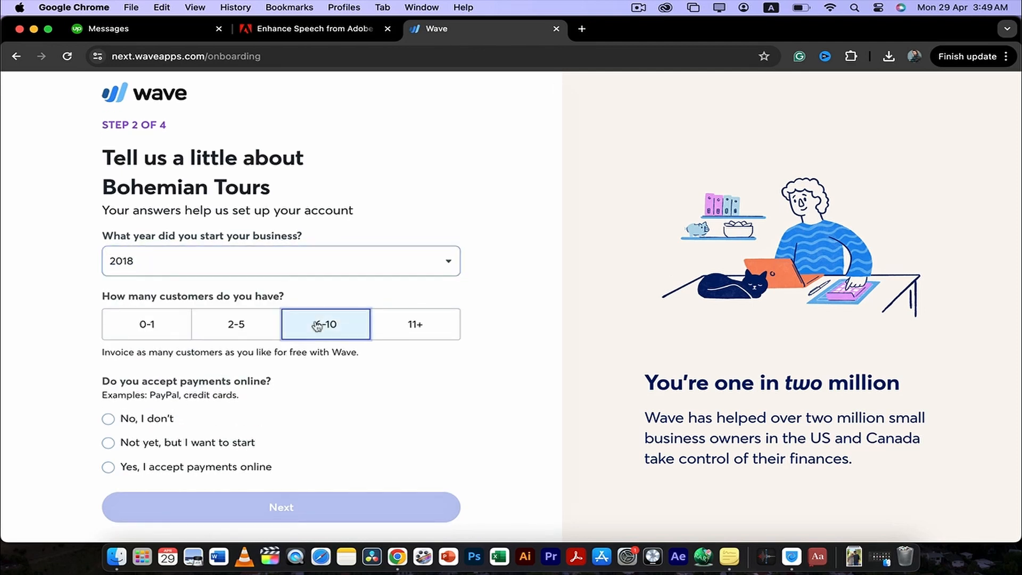
{"action": "left_click", "coordinate": [109, 419]}
{"action": "left_click", "coordinate": [197, 512]}
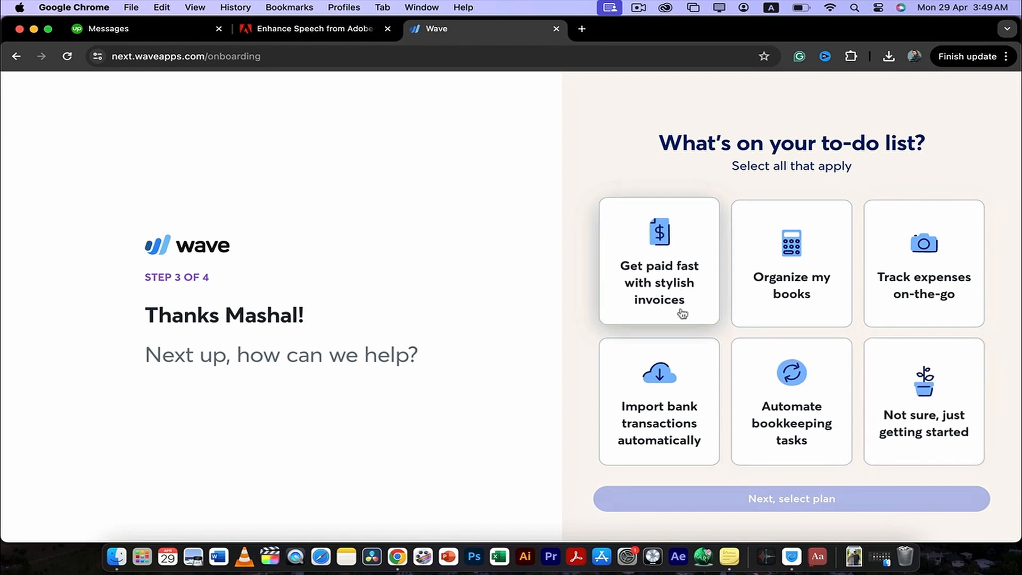
Choose "Not sure, just getting started" as the to-do item, continue with the free Starter plan and dismiss the notification request.
{"action": "left_click", "coordinate": [908, 416]}
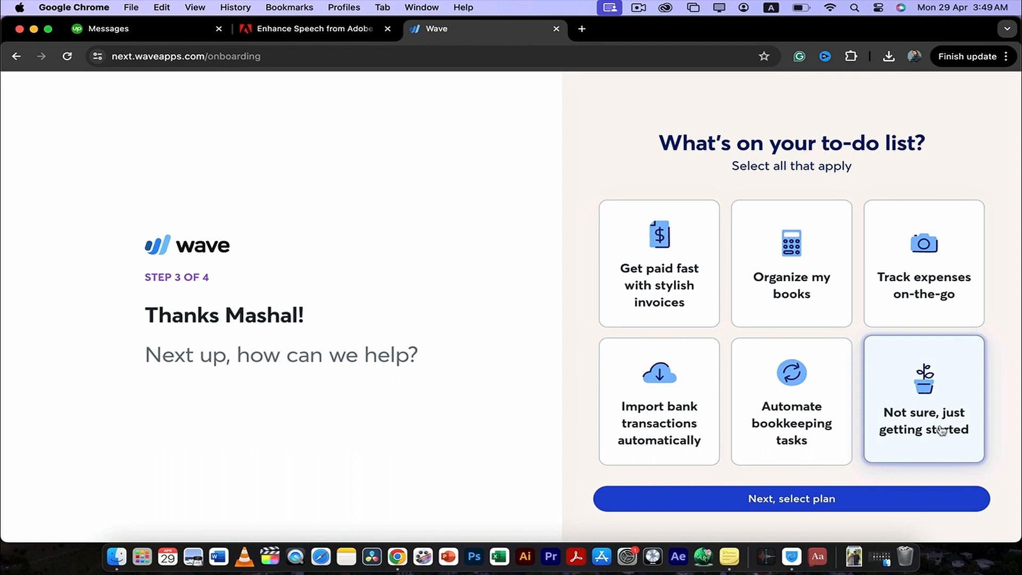
{"action": "left_click", "coordinate": [816, 499]}
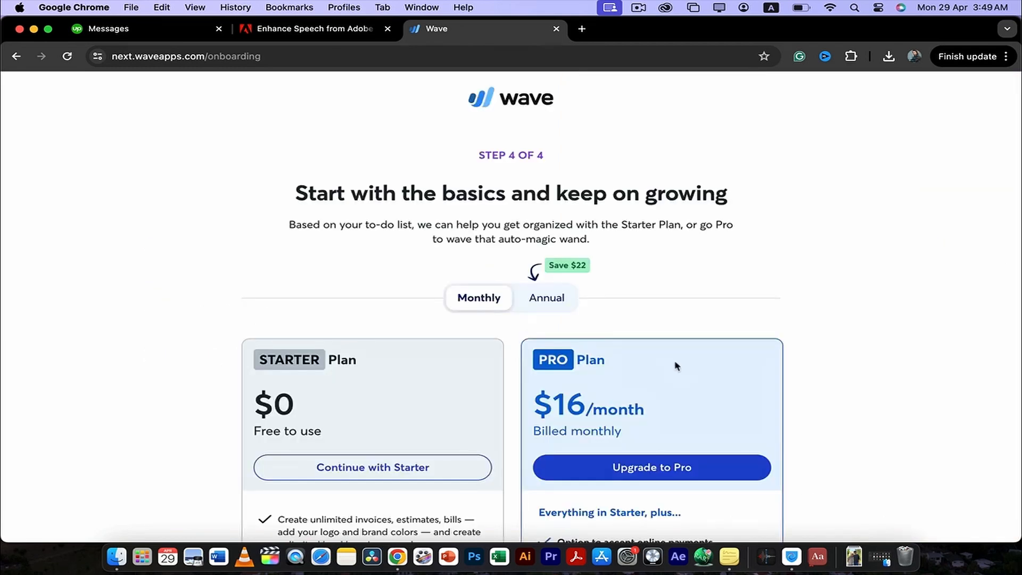
{"action": "scroll", "coordinate": [676, 365], "scroll_direction": "down", "scroll_amount": 1}
{"action": "scroll", "coordinate": [639, 365], "scroll_direction": "down", "scroll_amount": 6}
{"action": "scroll", "coordinate": [458, 353], "scroll_direction": "up", "scroll_amount": 5}
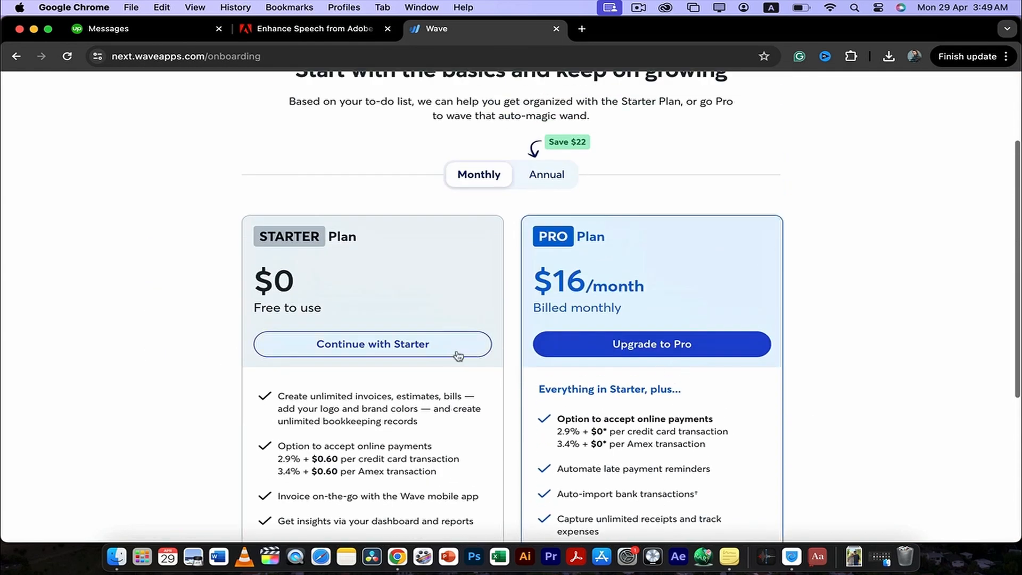
{"action": "left_click", "coordinate": [442, 345]}
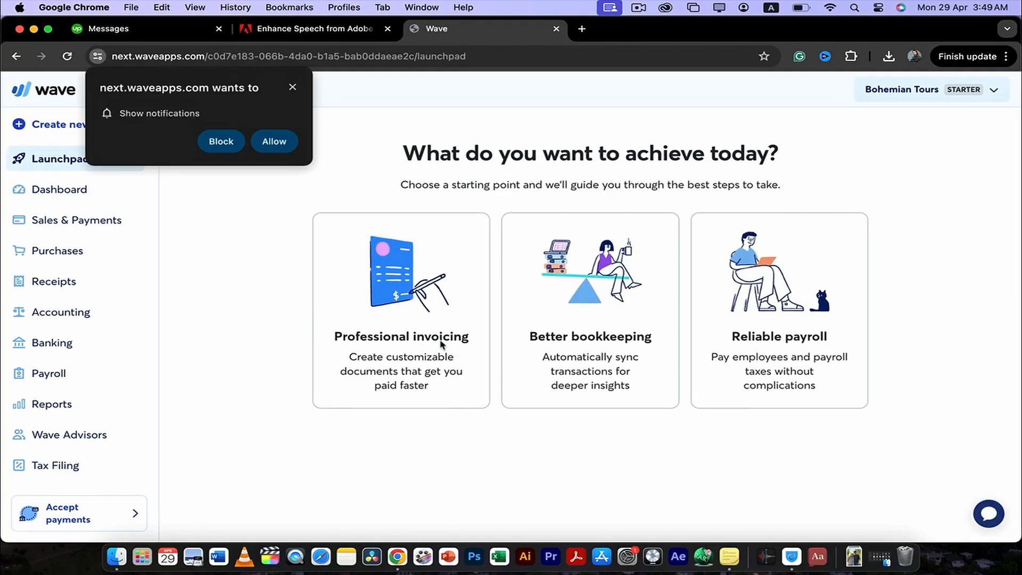
{"action": "left_click", "coordinate": [291, 89]}
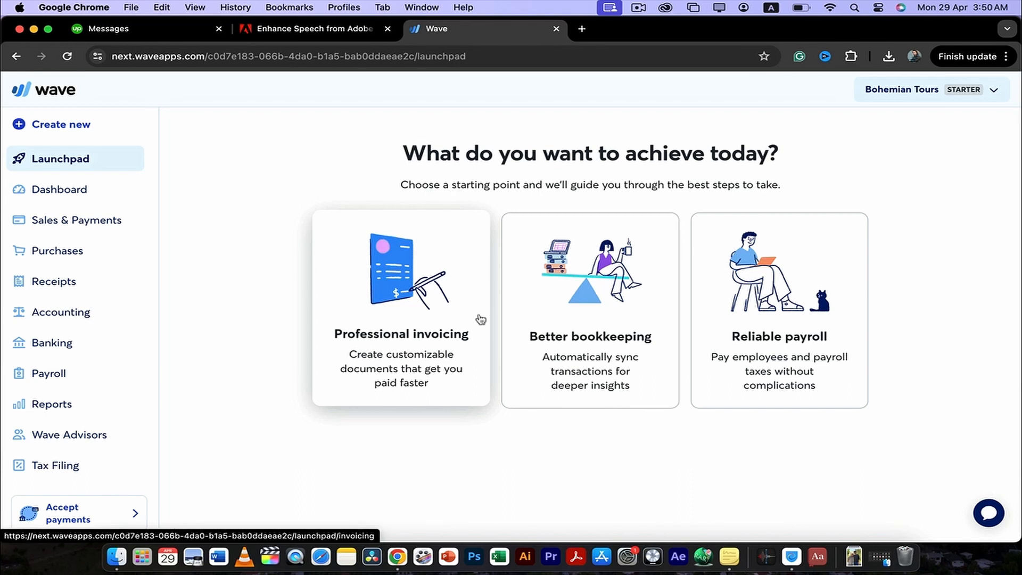
Open the payroll section, look over its introduction page and get started with payroll setup, closing the setup tips.
{"action": "left_click", "coordinate": [754, 327]}
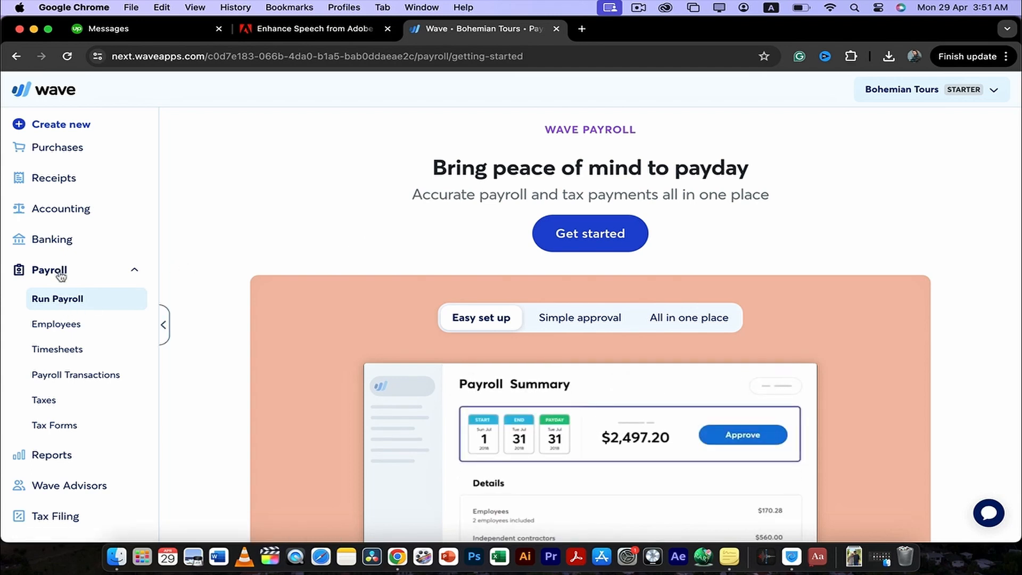
{"action": "scroll", "coordinate": [64, 323], "scroll_direction": "down", "scroll_amount": 2}
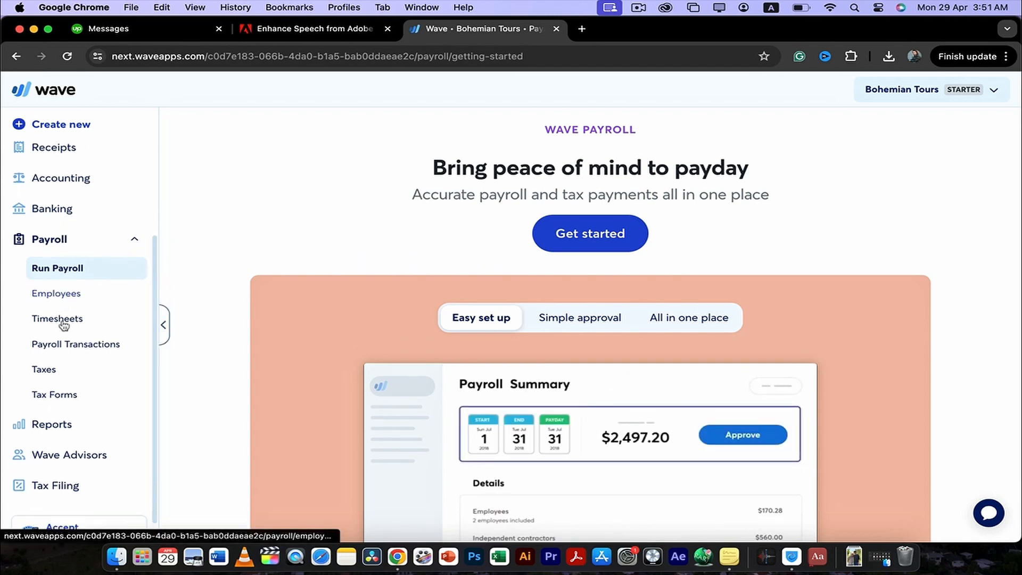
{"action": "scroll", "coordinate": [50, 378], "scroll_direction": "down", "scroll_amount": 1}
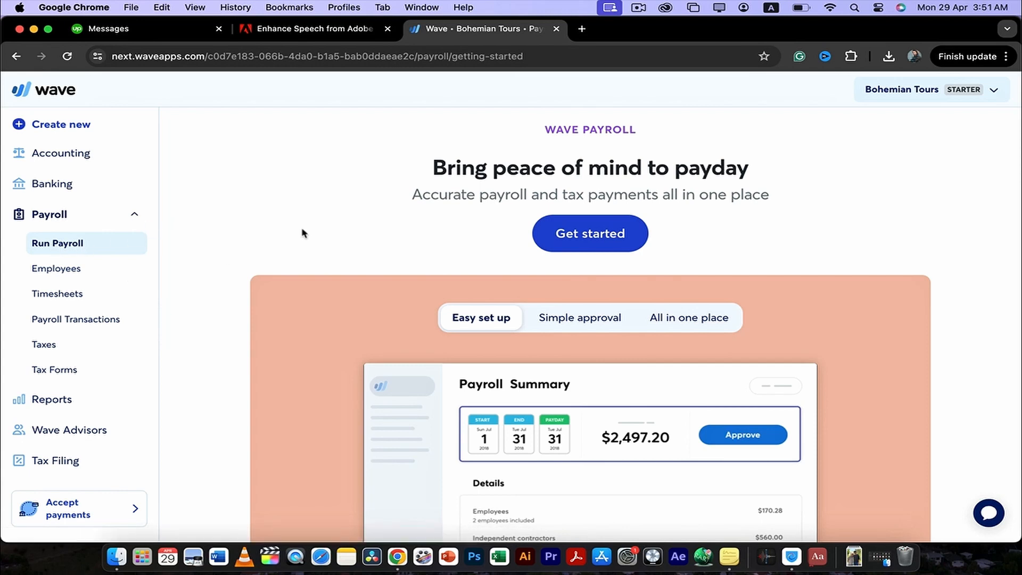
{"action": "scroll", "coordinate": [303, 234], "scroll_direction": "down", "scroll_amount": 10}
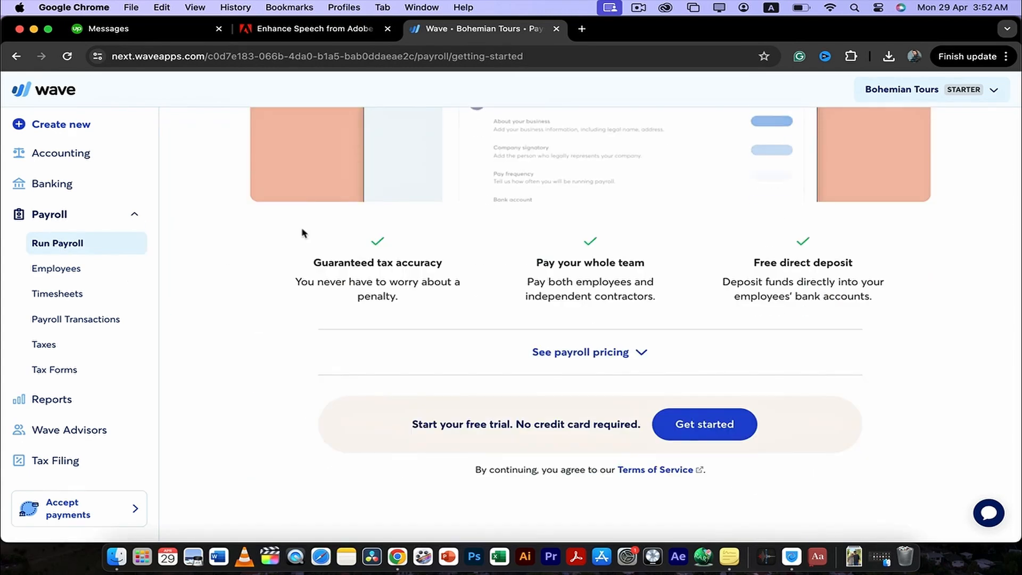
{"action": "scroll", "coordinate": [197, 295], "scroll_direction": "up", "scroll_amount": 10}
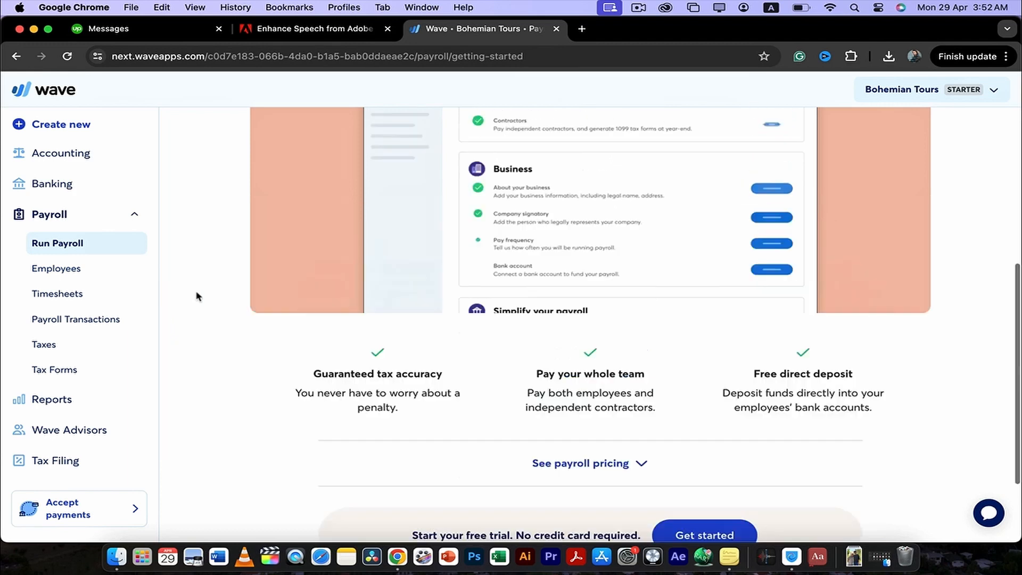
{"action": "left_click", "coordinate": [570, 245]}
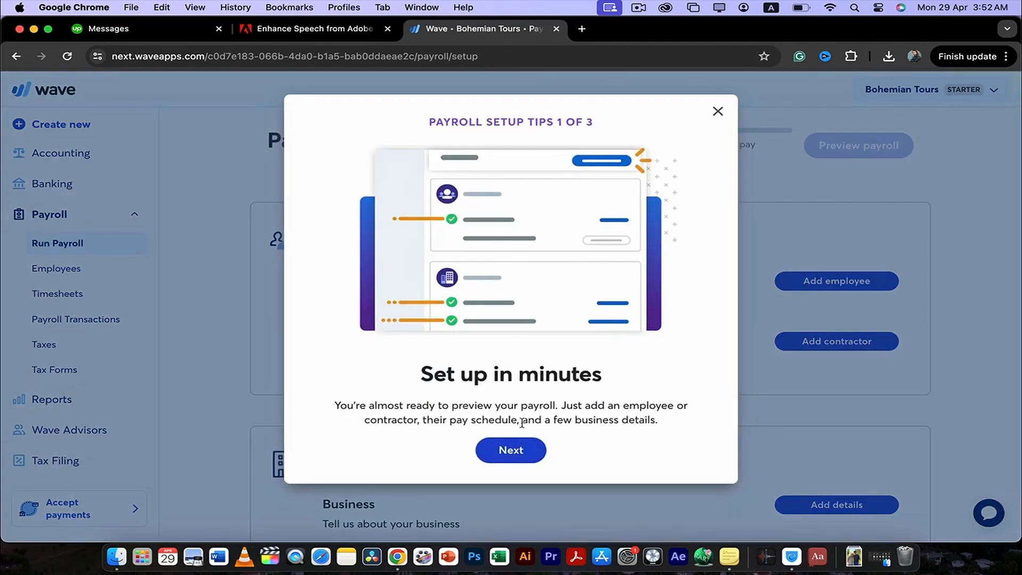
{"action": "left_click", "coordinate": [719, 113]}
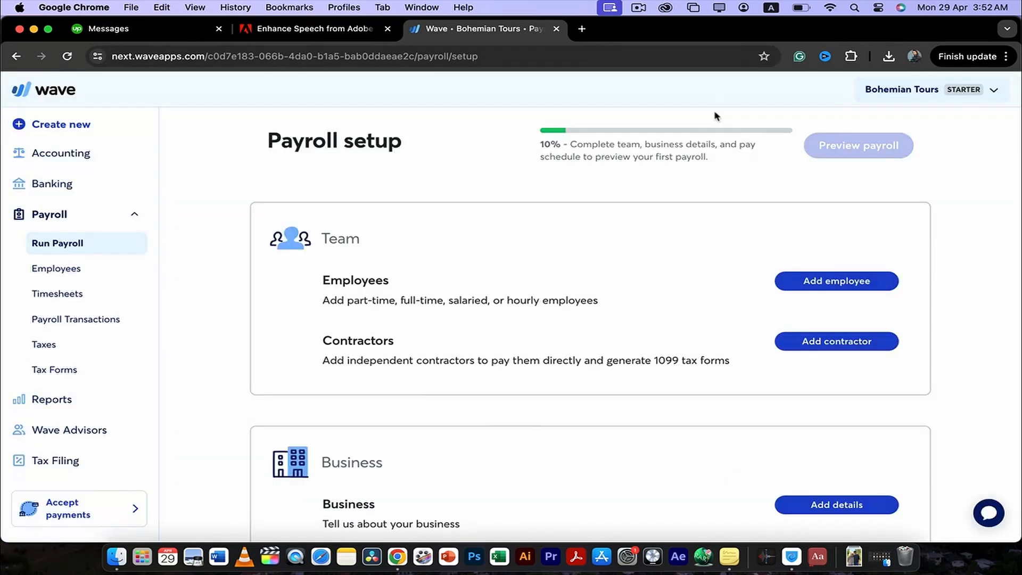
Review the payroll setup page from the Team and Business sections down to the frequently asked questions.
{"action": "scroll", "coordinate": [420, 257], "scroll_direction": "down", "scroll_amount": 1}
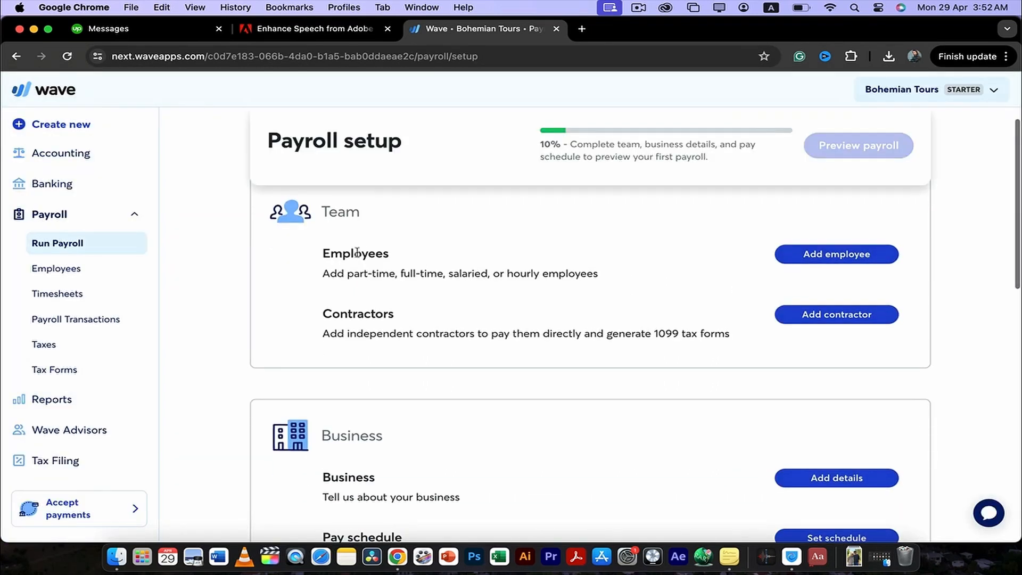
{"action": "scroll", "coordinate": [552, 272], "scroll_direction": "up", "scroll_amount": 1}
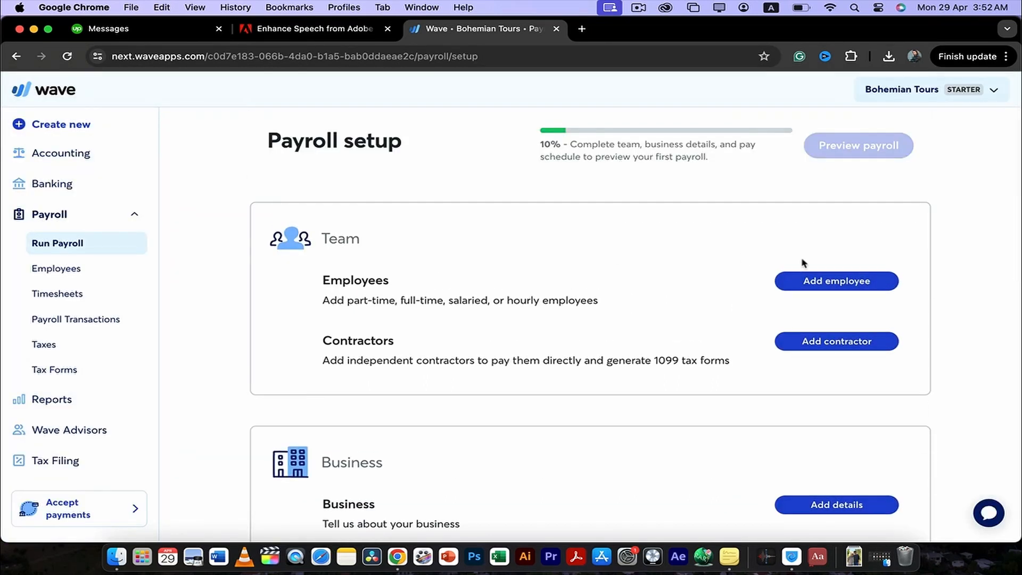
{"action": "scroll", "coordinate": [487, 288], "scroll_direction": "down", "scroll_amount": 4}
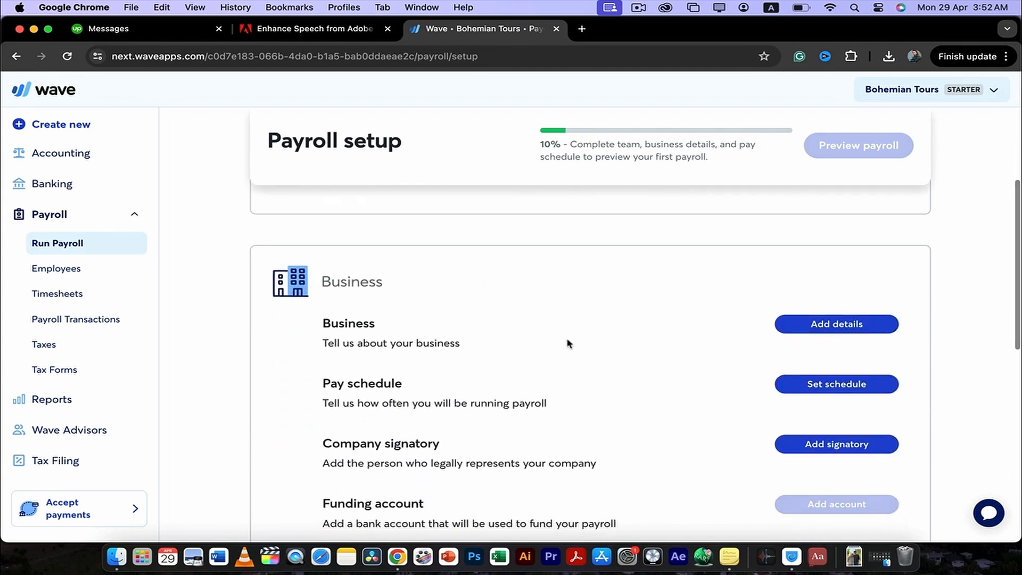
{"action": "scroll", "coordinate": [569, 344], "scroll_direction": "down", "scroll_amount": 1}
{"action": "scroll", "coordinate": [414, 366], "scroll_direction": "down", "scroll_amount": 1}
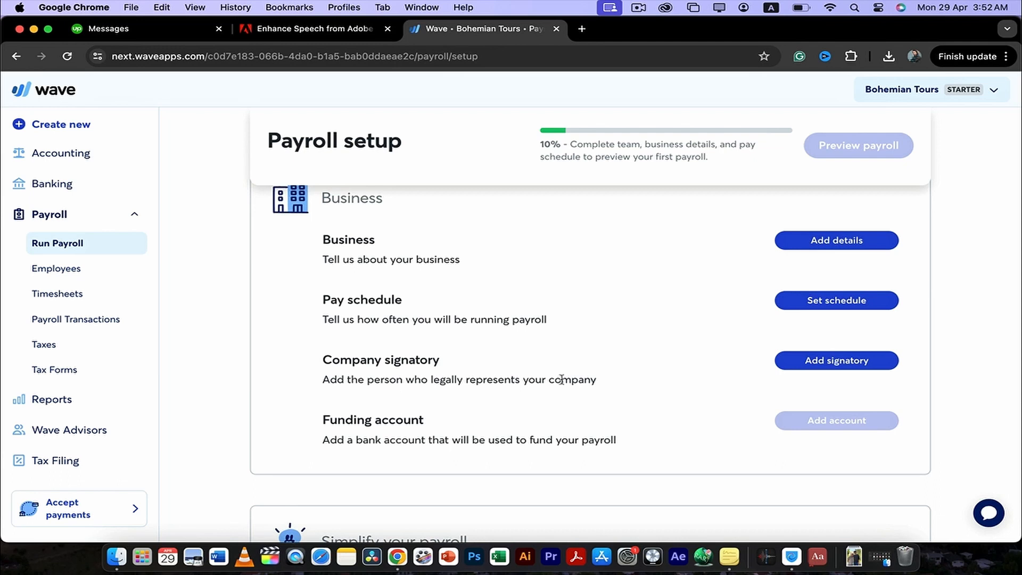
{"action": "scroll", "coordinate": [562, 379], "scroll_direction": "down", "scroll_amount": 8}
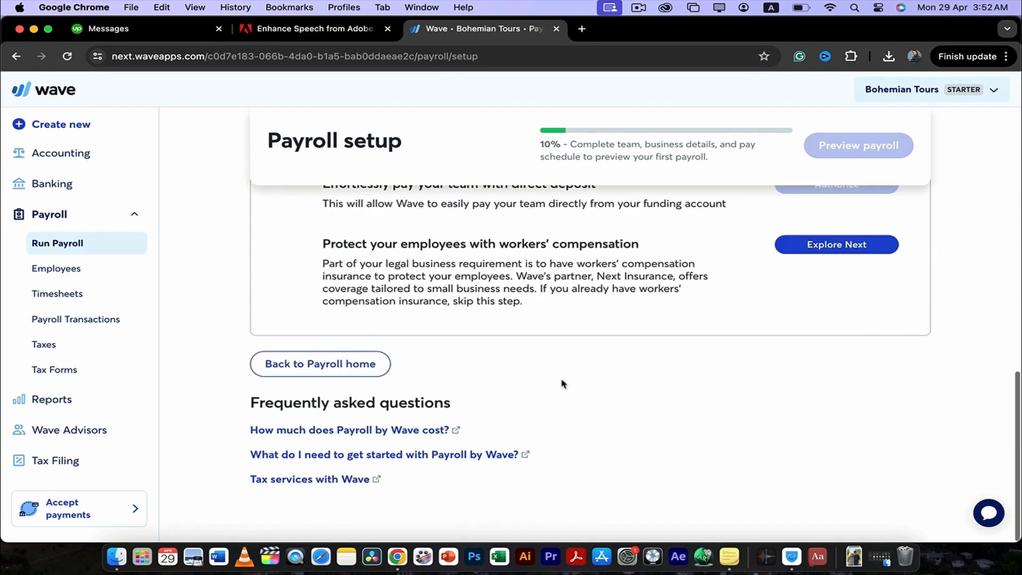
{"action": "scroll", "coordinate": [585, 324], "scroll_direction": "up", "scroll_amount": 10}
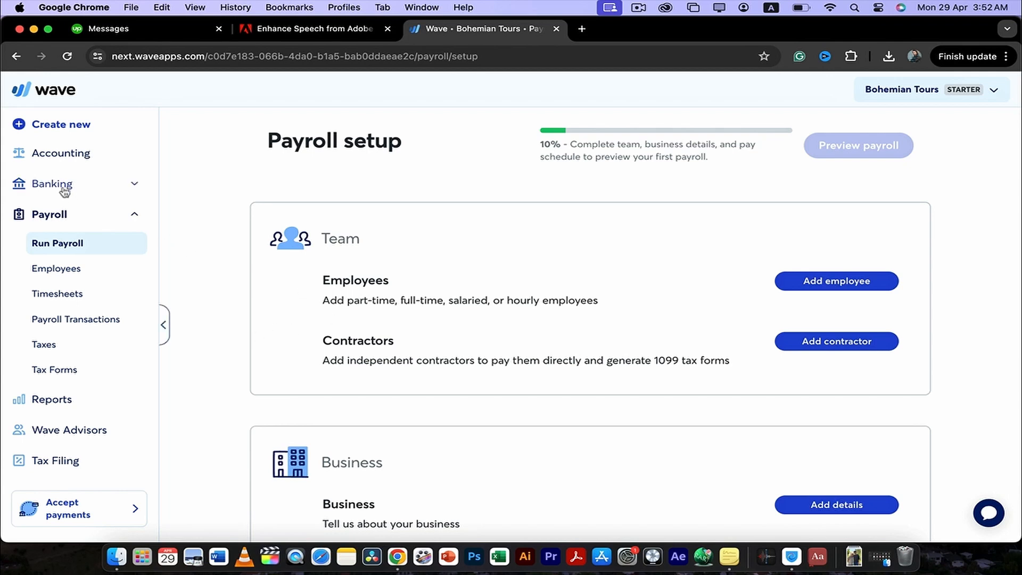
Look over the Banking options and open the business dashboard.
{"action": "left_click", "coordinate": [125, 186]}
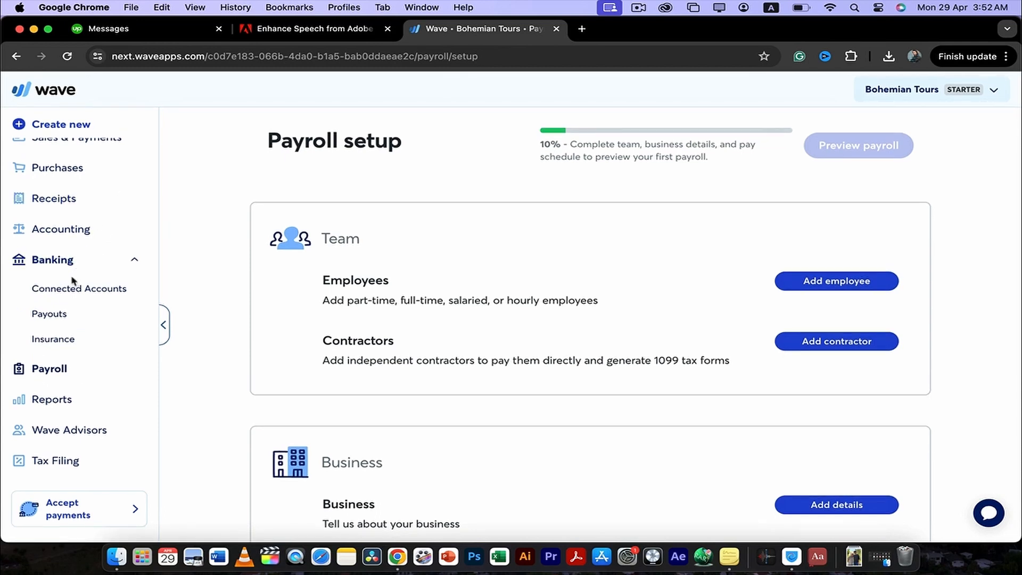
{"action": "scroll", "coordinate": [80, 269], "scroll_direction": "up", "scroll_amount": 3}
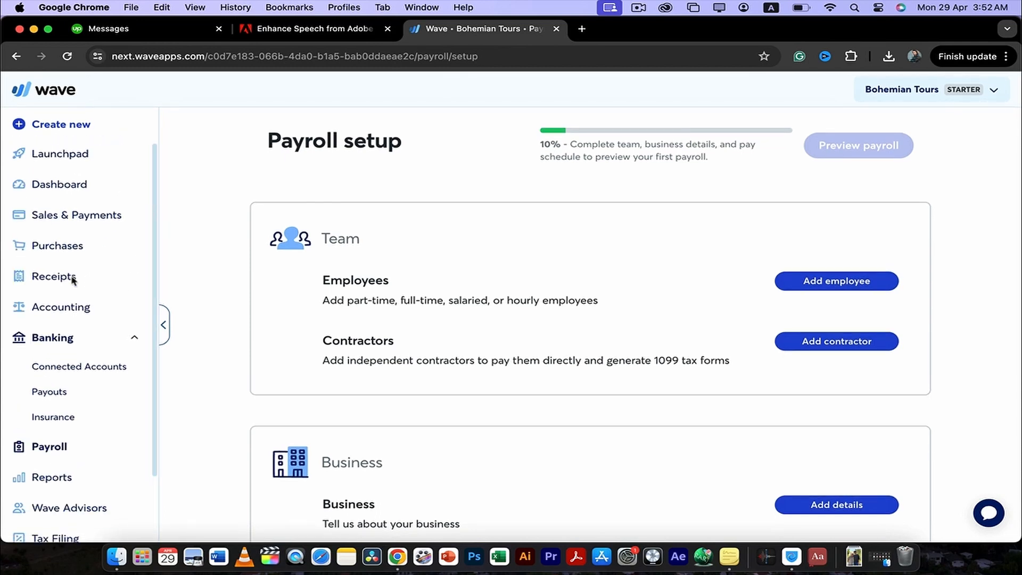
{"action": "left_click", "coordinate": [69, 193]}
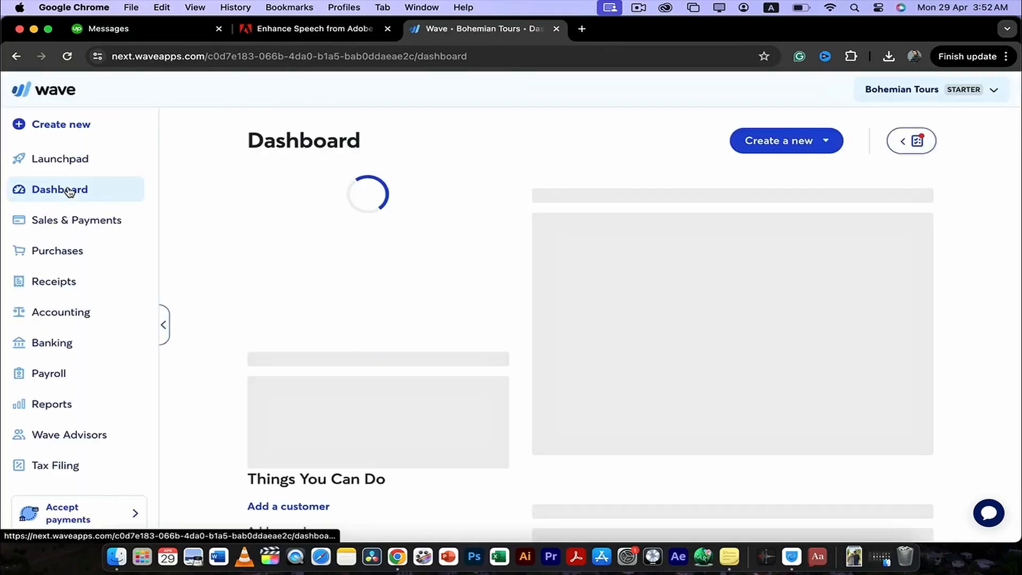
Examine the Sales & Payments options and the list of record types that can be created from the dashboard.
{"action": "left_click", "coordinate": [130, 220]}
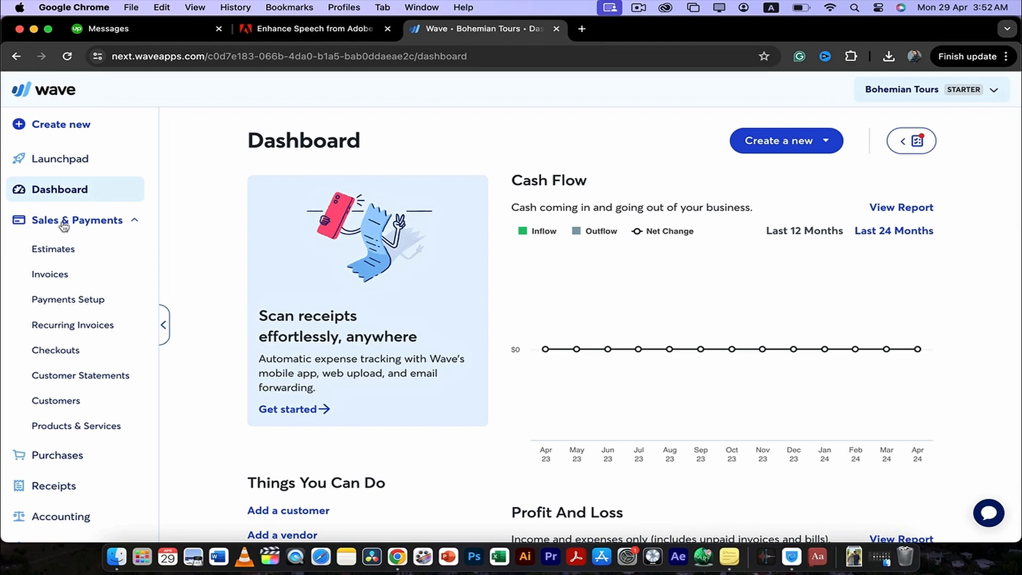
{"action": "left_click", "coordinate": [58, 132]}
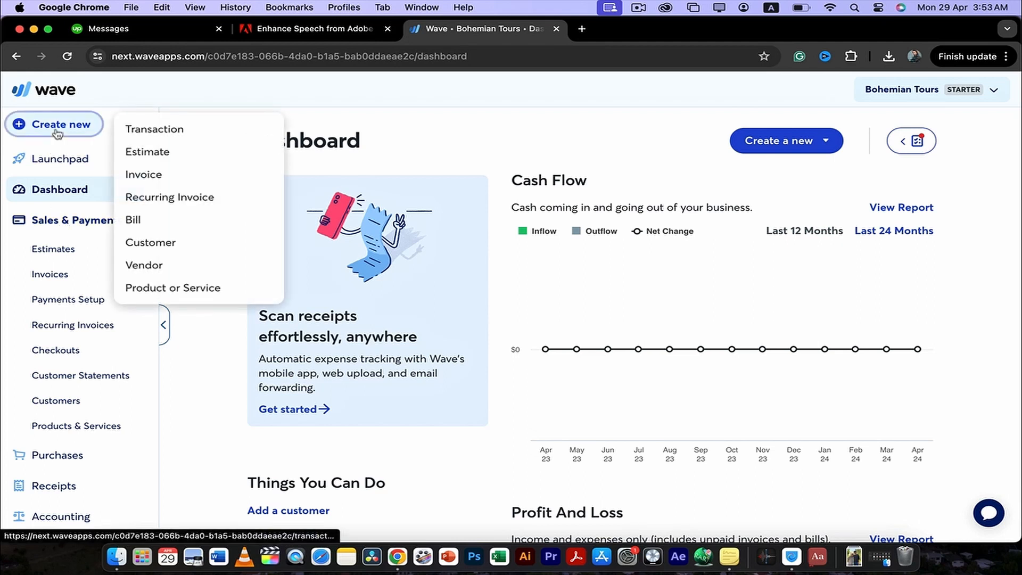
{"action": "left_click", "coordinate": [355, 103]}
{"action": "left_click", "coordinate": [85, 191]}
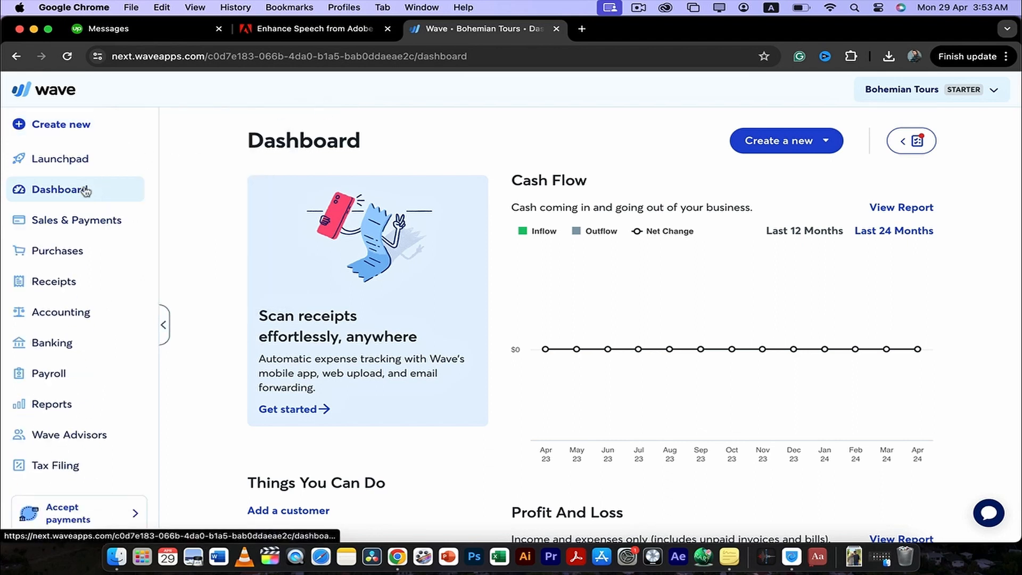
{"action": "left_click", "coordinate": [27, 134]}
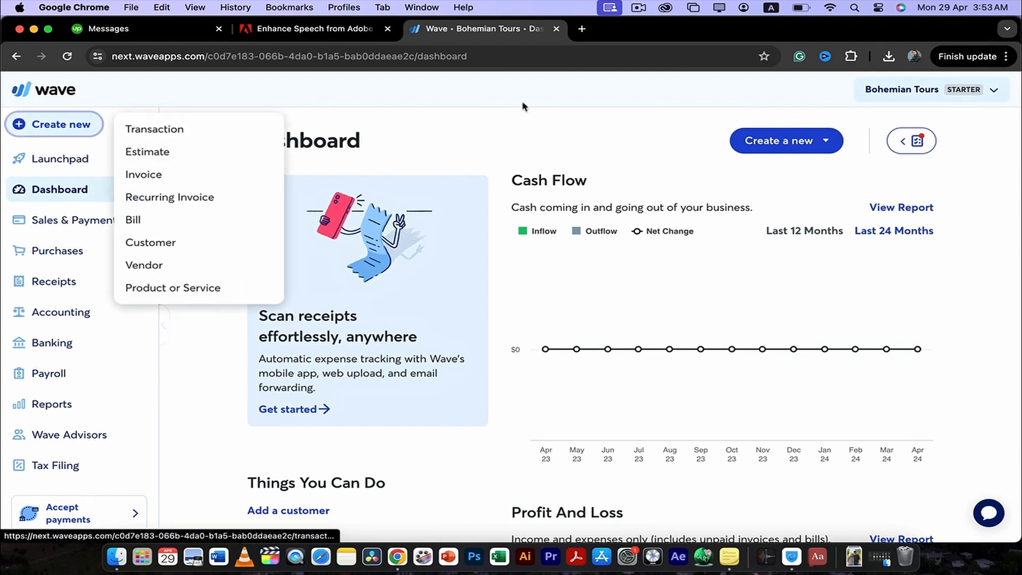
Close the list of record types and examine the dashboard from Cash Flow down to Expense Breakdown.
{"action": "left_click", "coordinate": [548, 90]}
{"action": "scroll", "coordinate": [522, 228], "scroll_direction": "down", "scroll_amount": 5}
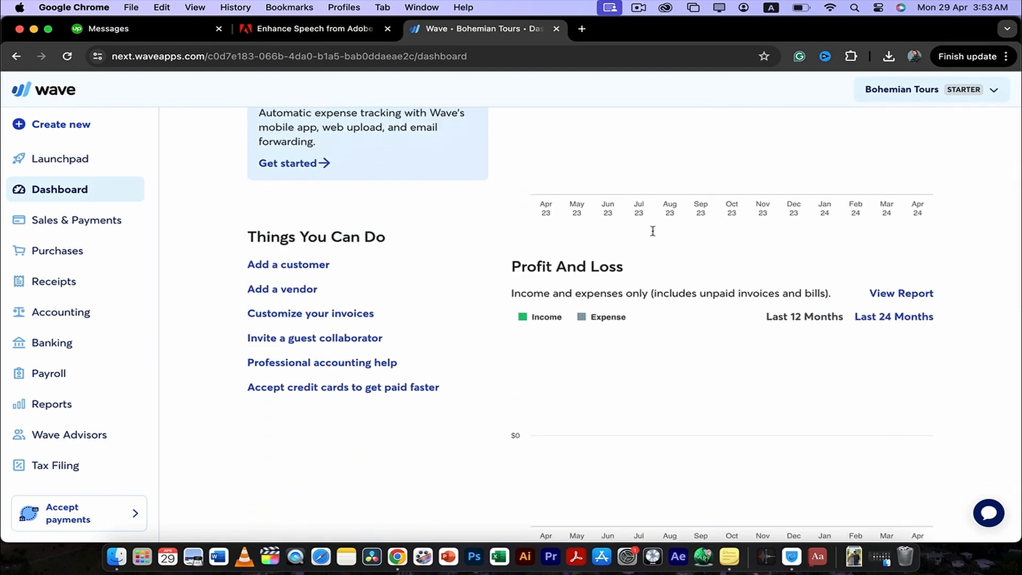
{"action": "scroll", "coordinate": [706, 217], "scroll_direction": "down", "scroll_amount": 10}
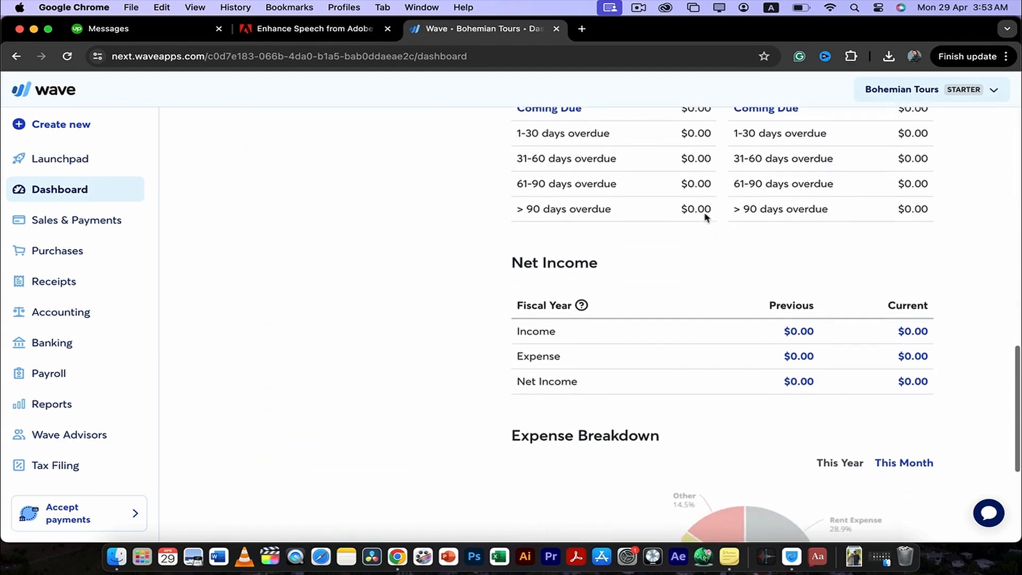
{"action": "scroll", "coordinate": [706, 218], "scroll_direction": "up", "scroll_amount": 13}
{"action": "scroll", "coordinate": [705, 217], "scroll_direction": "down", "scroll_amount": 15}
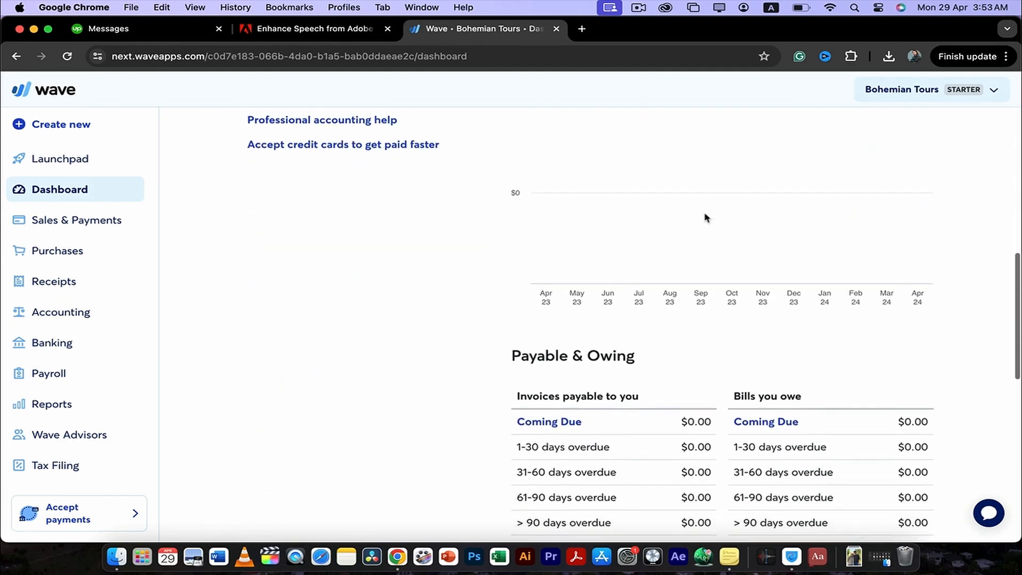
{"action": "scroll", "coordinate": [705, 218], "scroll_direction": "down", "scroll_amount": 5}
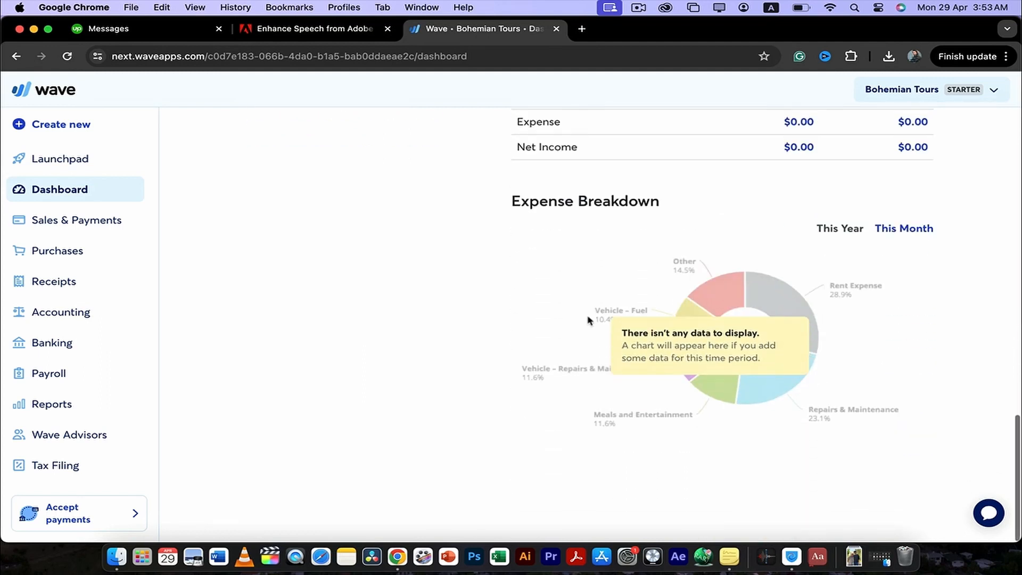
{"action": "scroll", "coordinate": [588, 320], "scroll_direction": "up", "scroll_amount": 20}
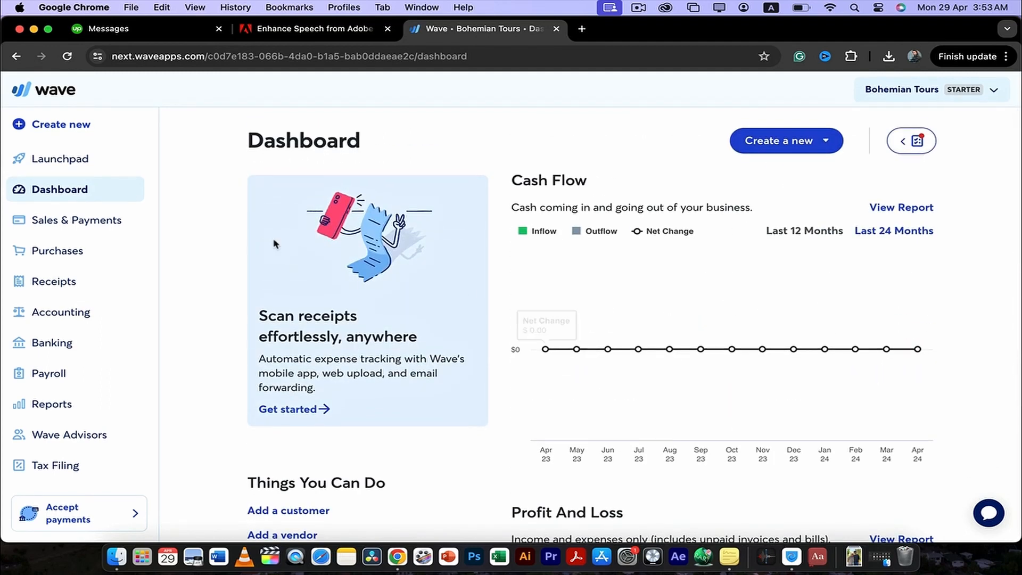
Open Estimates under Sales & Payments, accept the default Contemporary template and look over the new estimate form.
{"action": "left_click", "coordinate": [108, 220]}
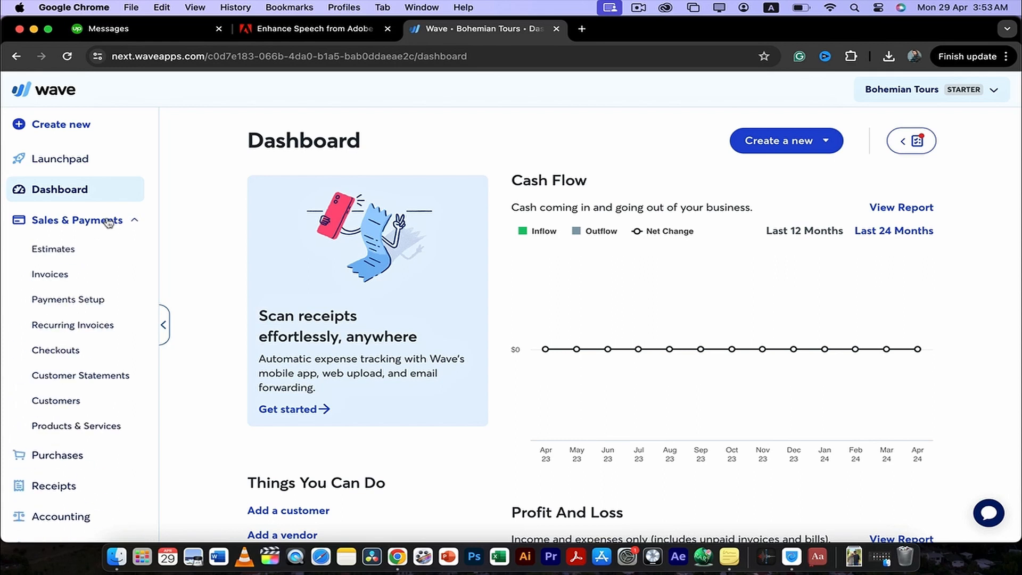
{"action": "left_click", "coordinate": [54, 253]}
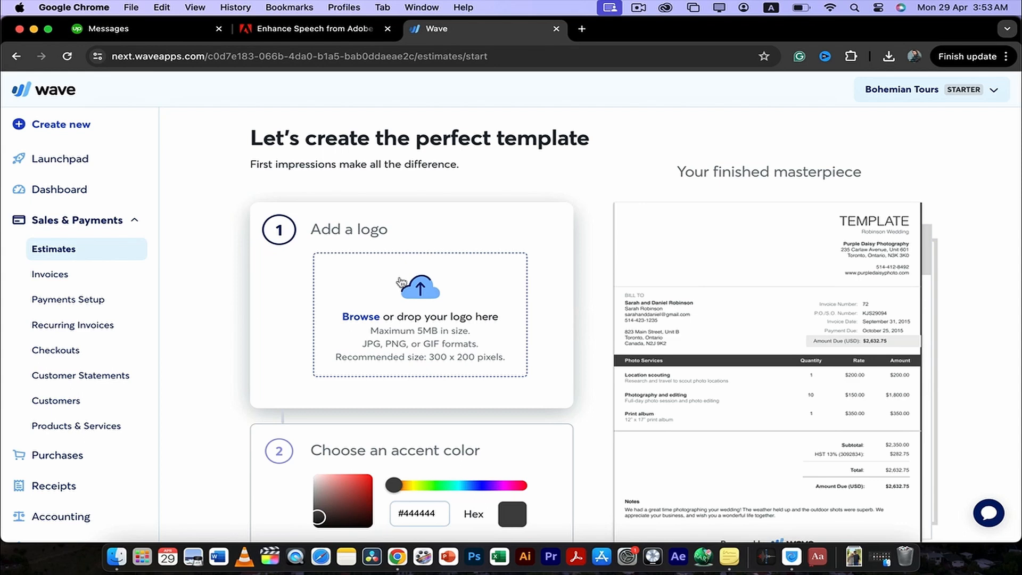
{"action": "scroll", "coordinate": [400, 283], "scroll_direction": "down", "scroll_amount": 5}
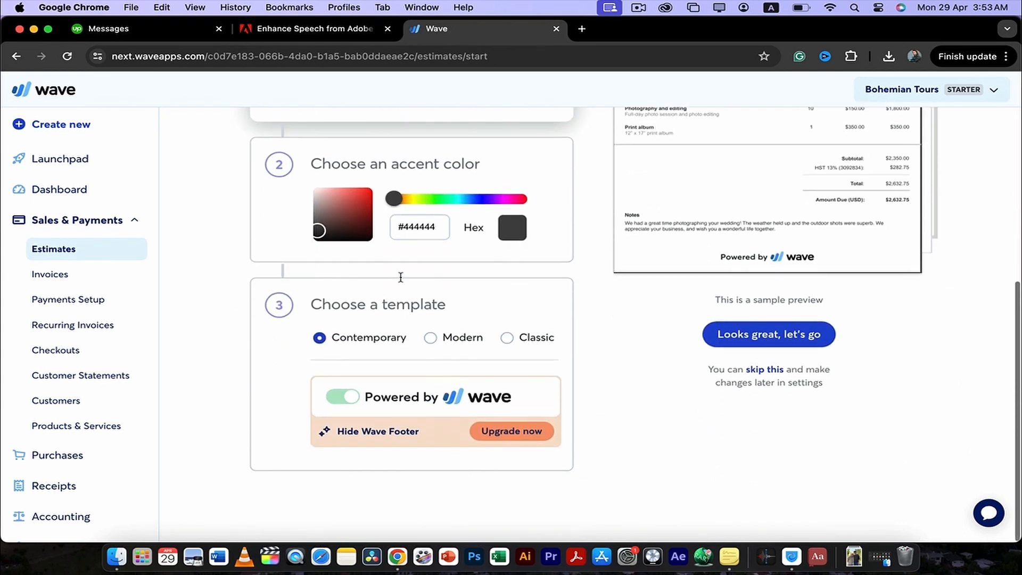
{"action": "left_click", "coordinate": [793, 334]}
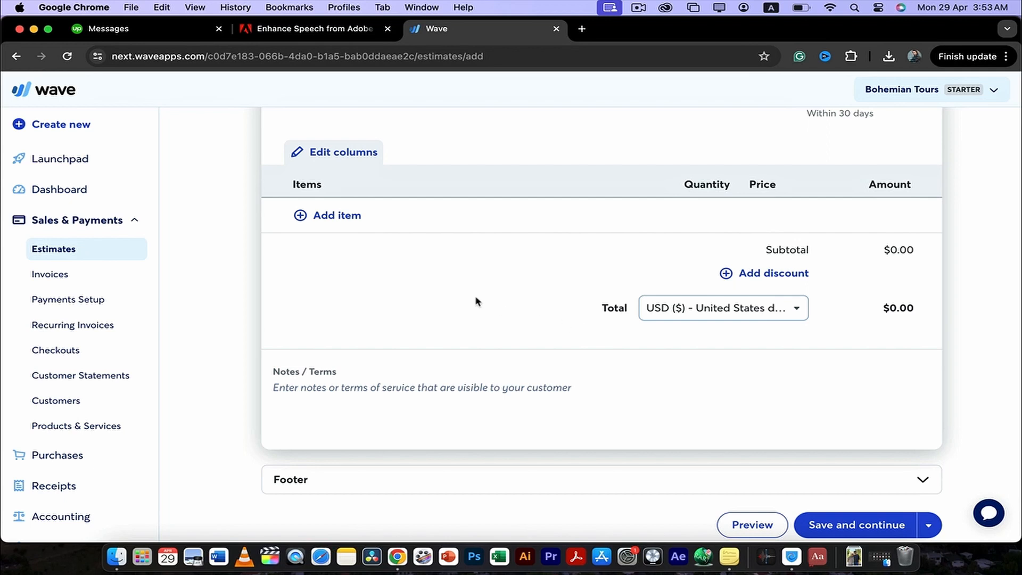
{"action": "scroll", "coordinate": [433, 350], "scroll_direction": "down", "scroll_amount": 2}
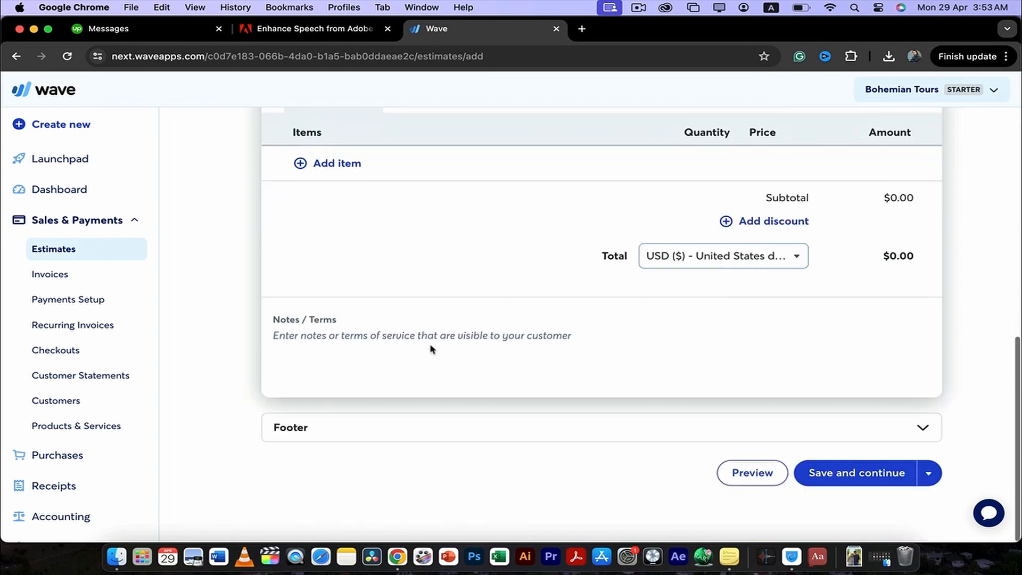
{"action": "scroll", "coordinate": [521, 292], "scroll_direction": "up", "scroll_amount": 15}
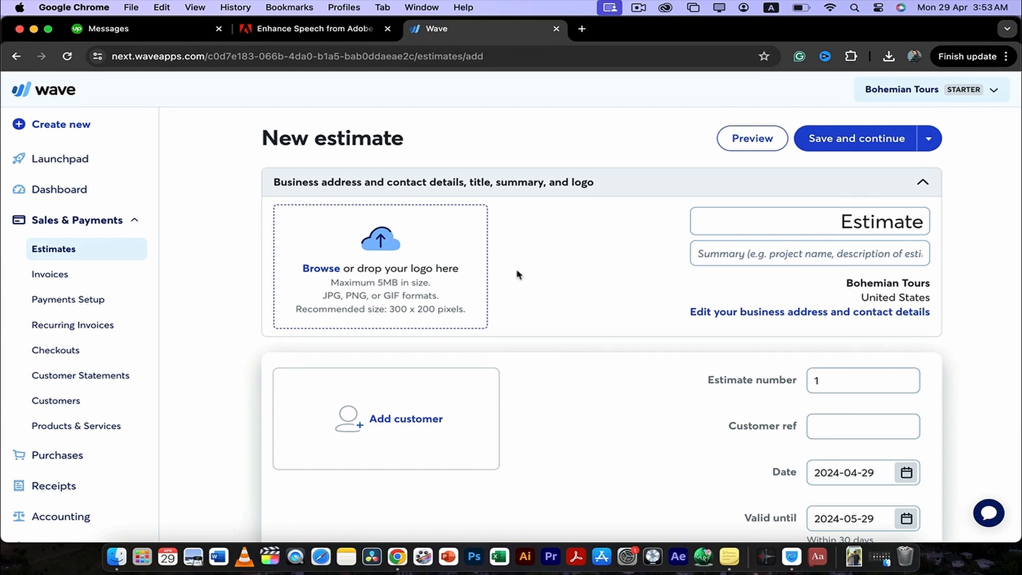
Open the Invoices section, start a new invoice and look over its details and item fields.
{"action": "left_click", "coordinate": [55, 281]}
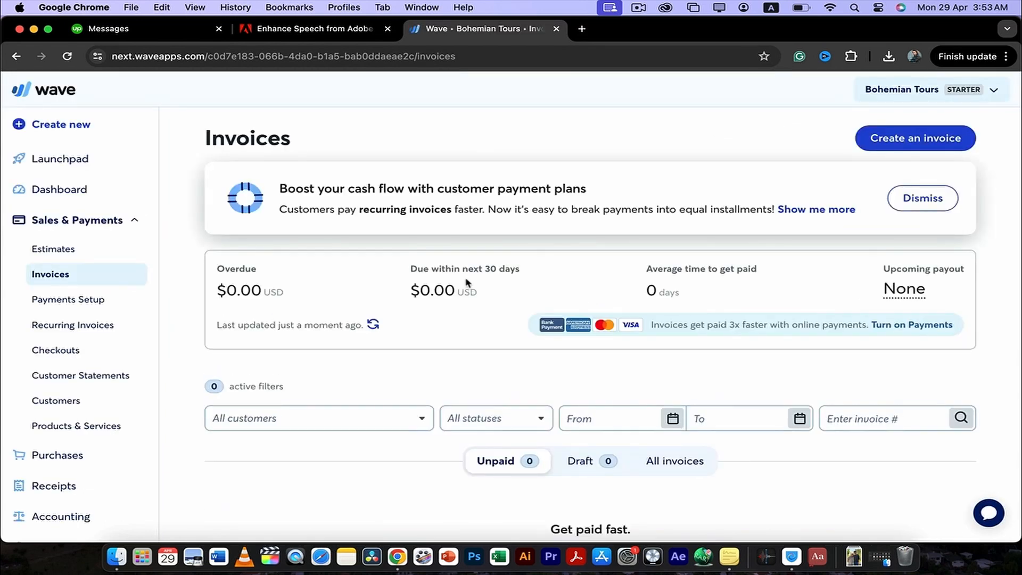
{"action": "left_click", "coordinate": [929, 139]}
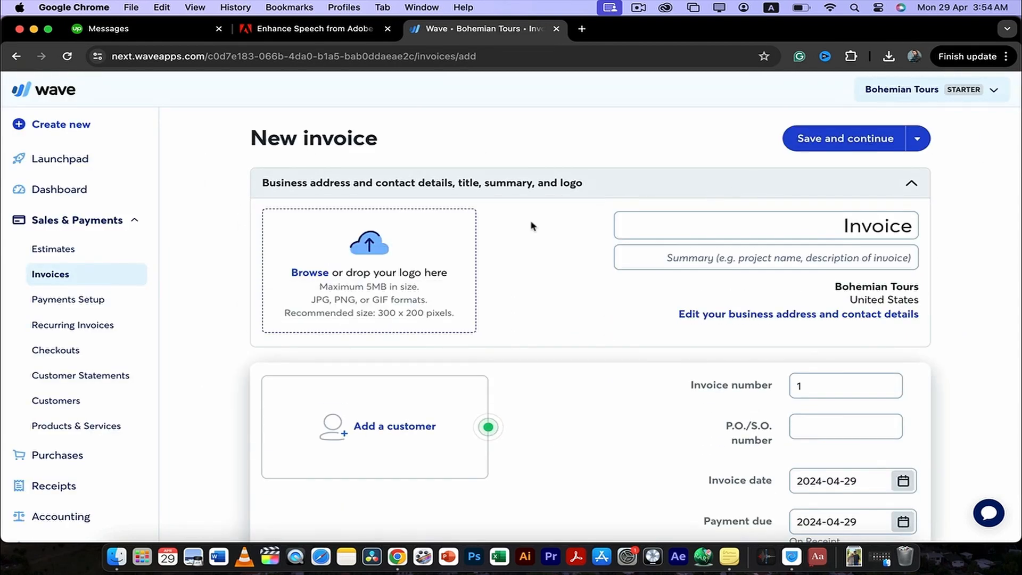
{"action": "scroll", "coordinate": [532, 225], "scroll_direction": "down", "scroll_amount": 5}
{"action": "scroll", "coordinate": [479, 219], "scroll_direction": "down", "scroll_amount": 2}
{"action": "scroll", "coordinate": [479, 218], "scroll_direction": "up", "scroll_amount": 2}
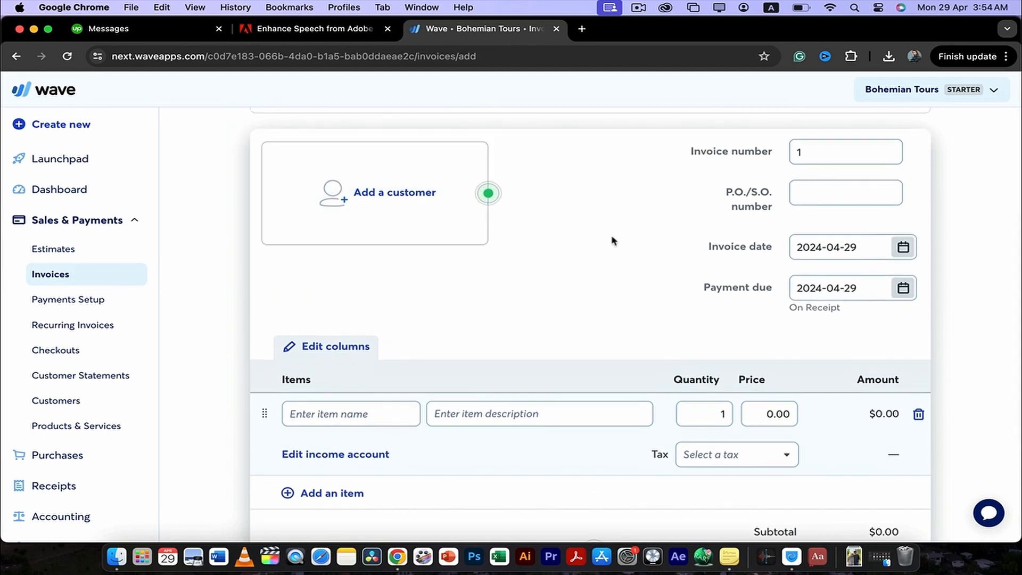
{"action": "scroll", "coordinate": [612, 240], "scroll_direction": "down", "scroll_amount": 3}
{"action": "left_click", "coordinate": [352, 322]}
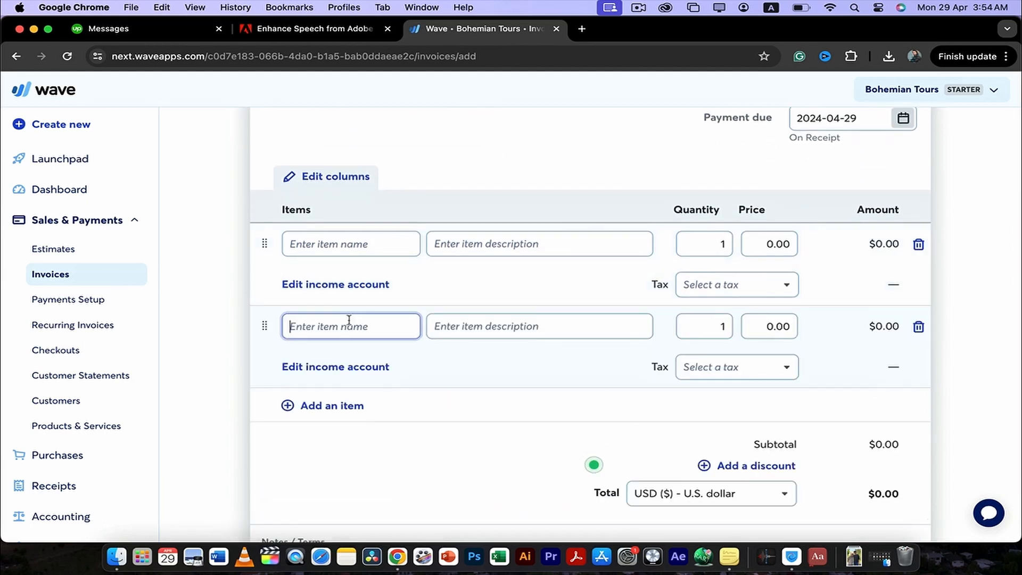
{"action": "left_click", "coordinate": [348, 322]}
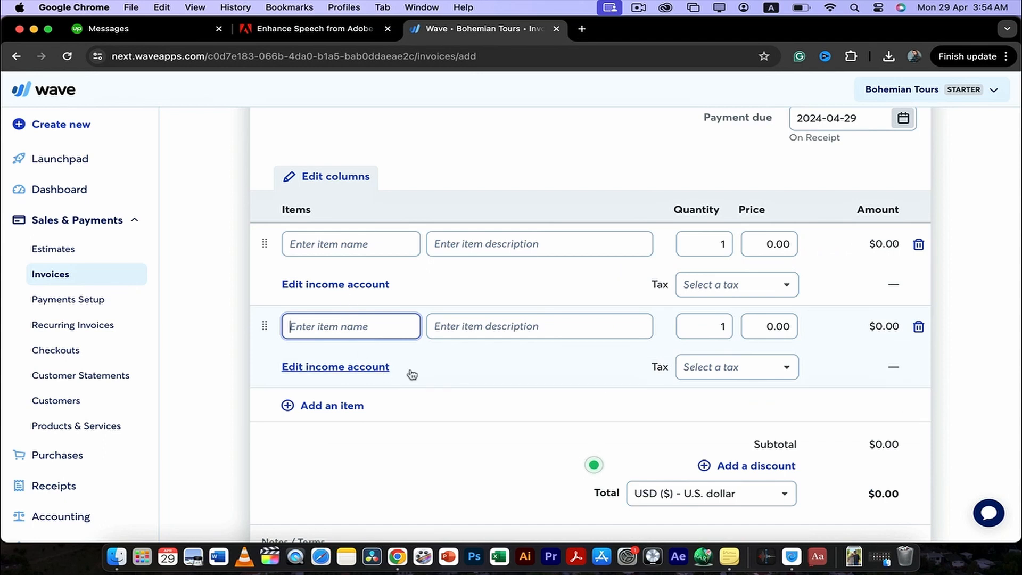
{"action": "left_click", "coordinate": [919, 326]}
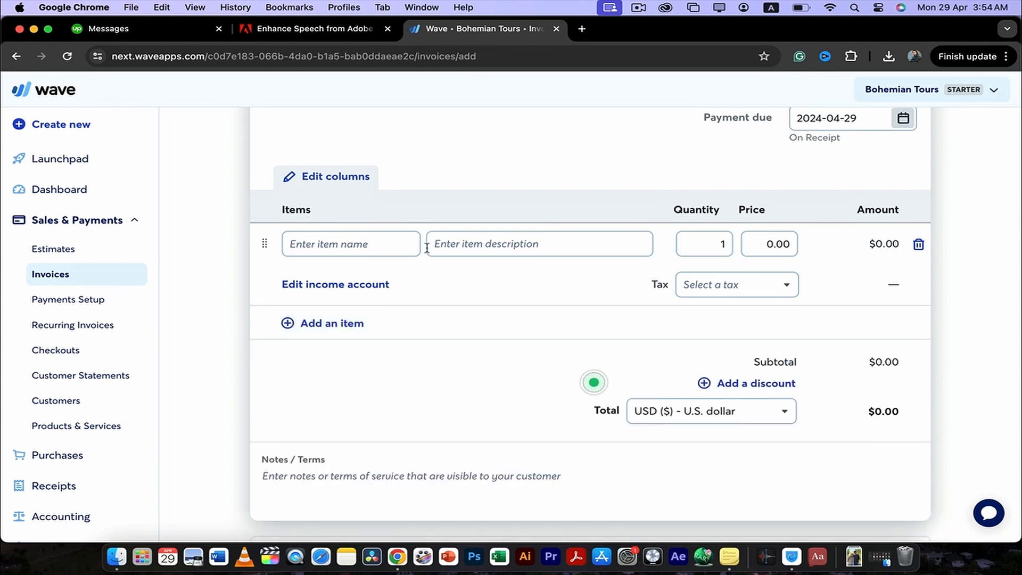
Name the invoice item "SUV rental Car" and describe it as "Rented an suv for the client".
{"action": "left_click", "coordinate": [355, 251]}
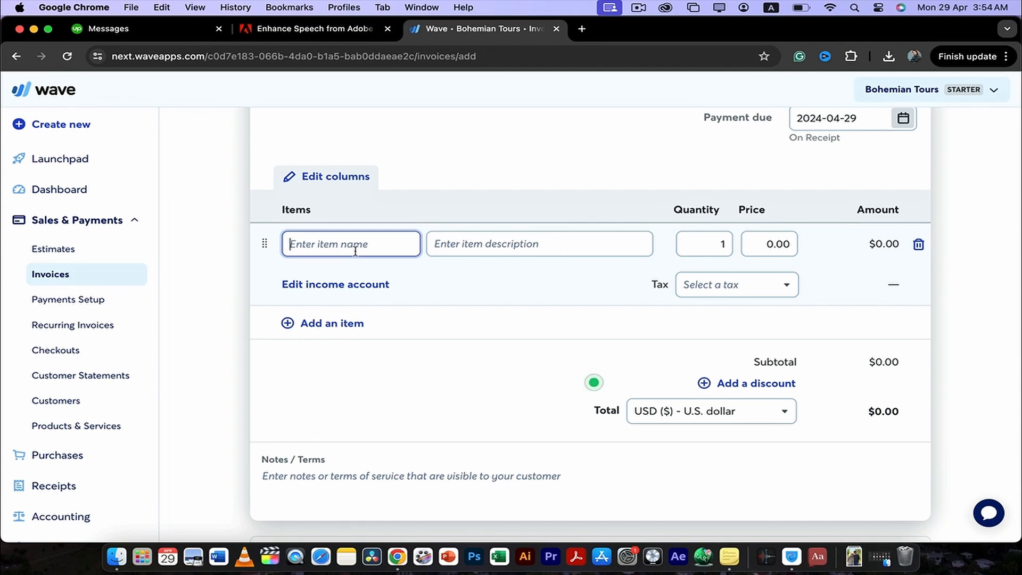
{"action": "type", "text": "SUV rental Car"}
{"action": "left_click", "coordinate": [488, 250]}
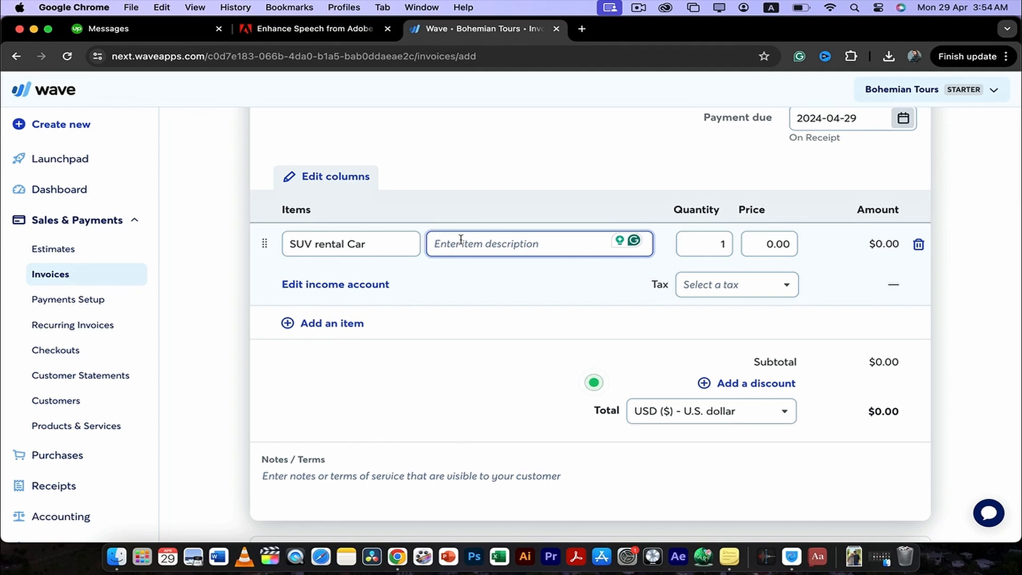
{"action": "type", "text": "Rented an suv"}
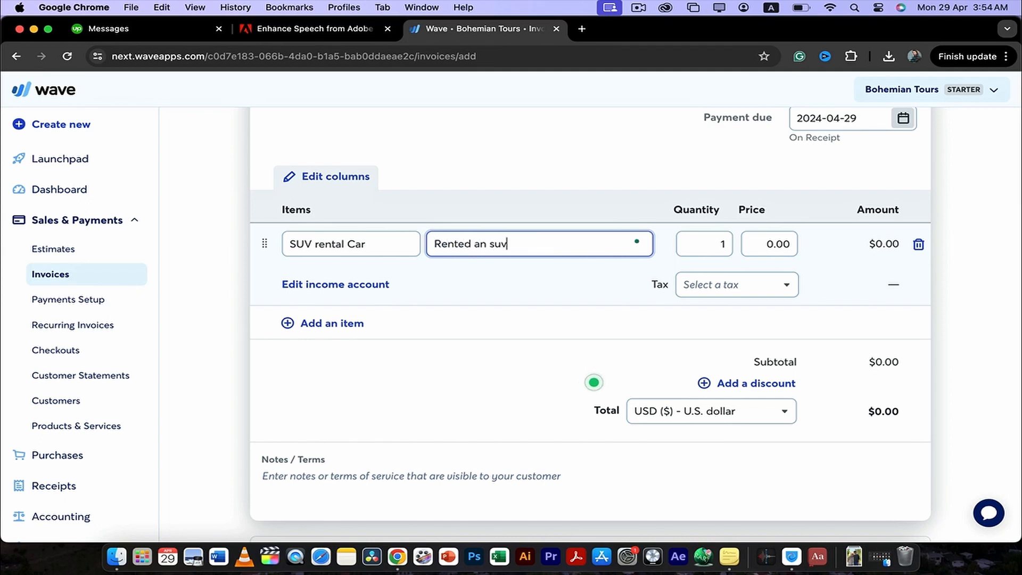
{"action": "type", "text": " for a client"}
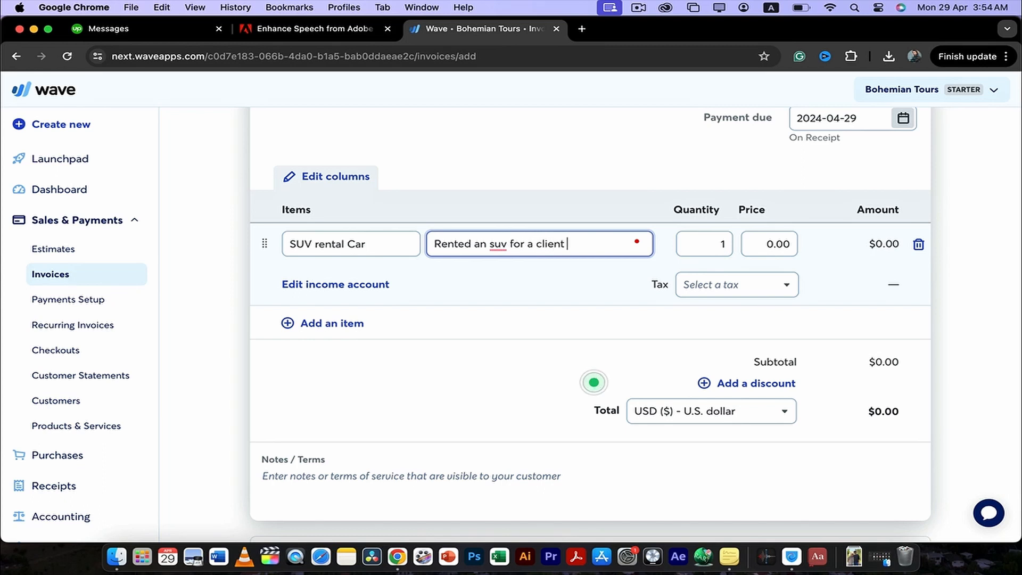
{"action": "double_click", "coordinate": [530, 245]}
{"action": "key", "text": "BackSpace"}
{"action": "type", "text": "the"}
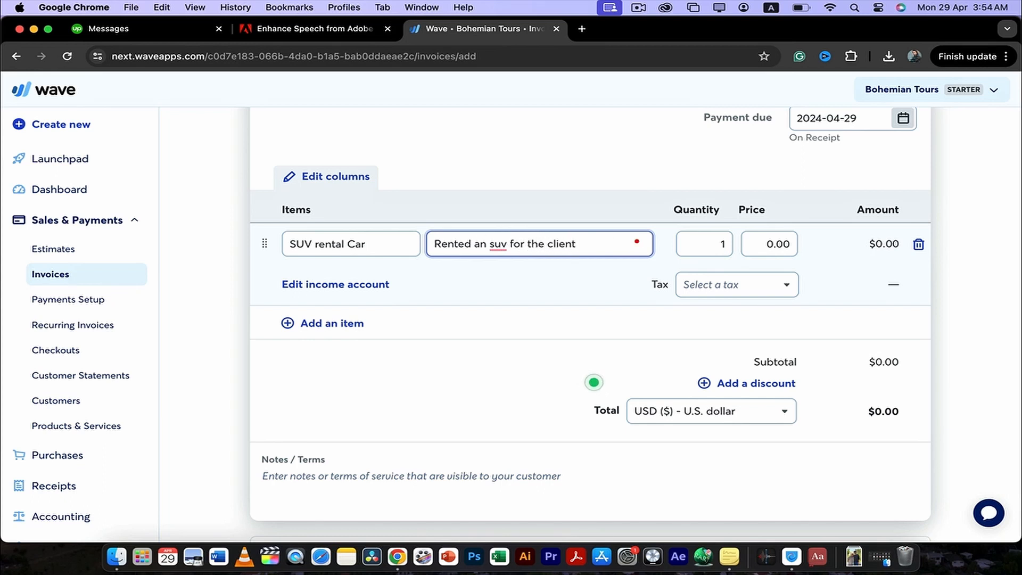
Set the price of the SUV rental item to 60.
{"action": "left_click", "coordinate": [767, 248]}
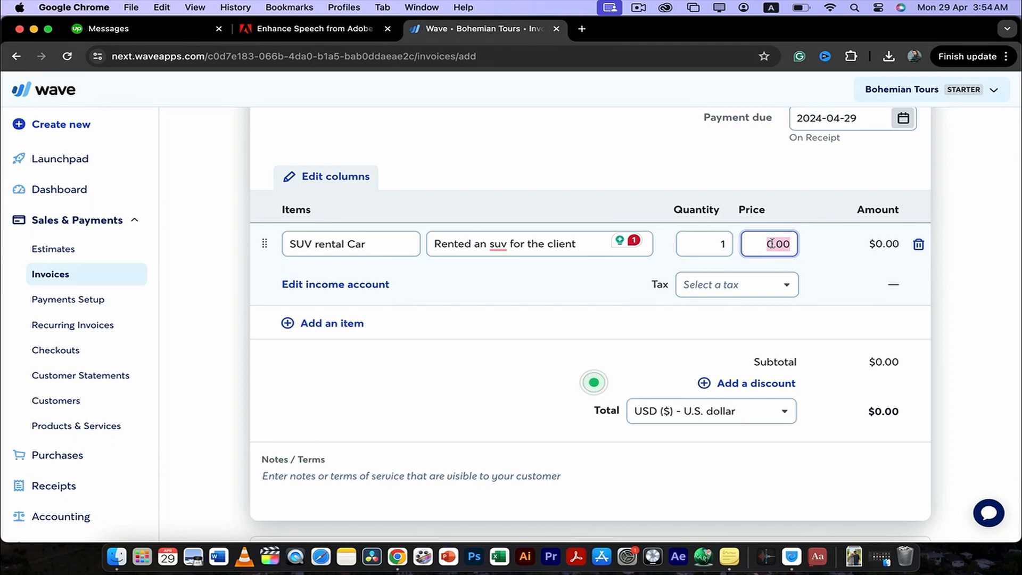
{"action": "type", "text": "60"}
{"action": "left_click", "coordinate": [560, 297]}
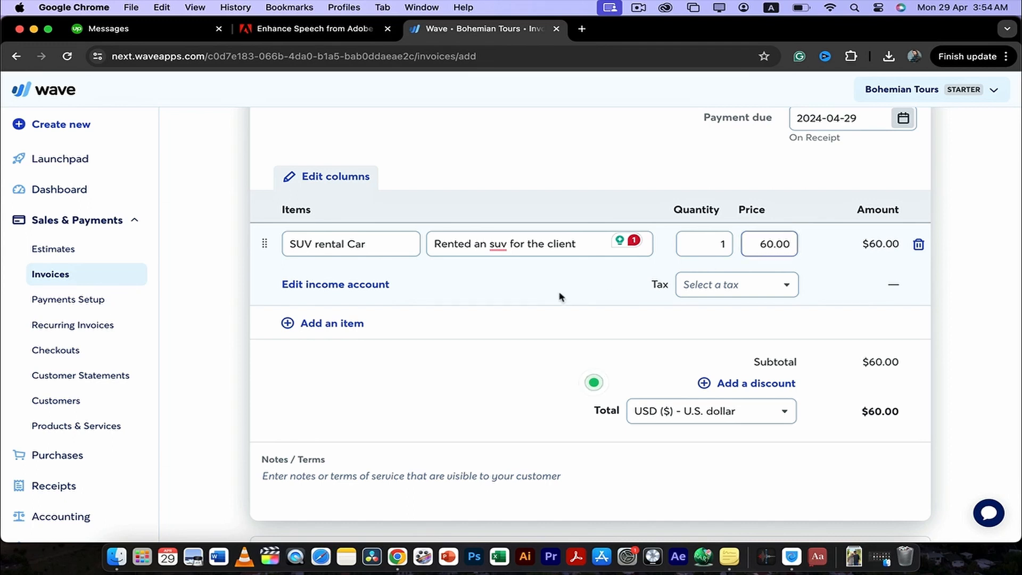
Create a recoverable tax named VAT with a rate of 10% for the SUV rental item, leaving the tax number blank.
{"action": "left_click", "coordinate": [724, 290]}
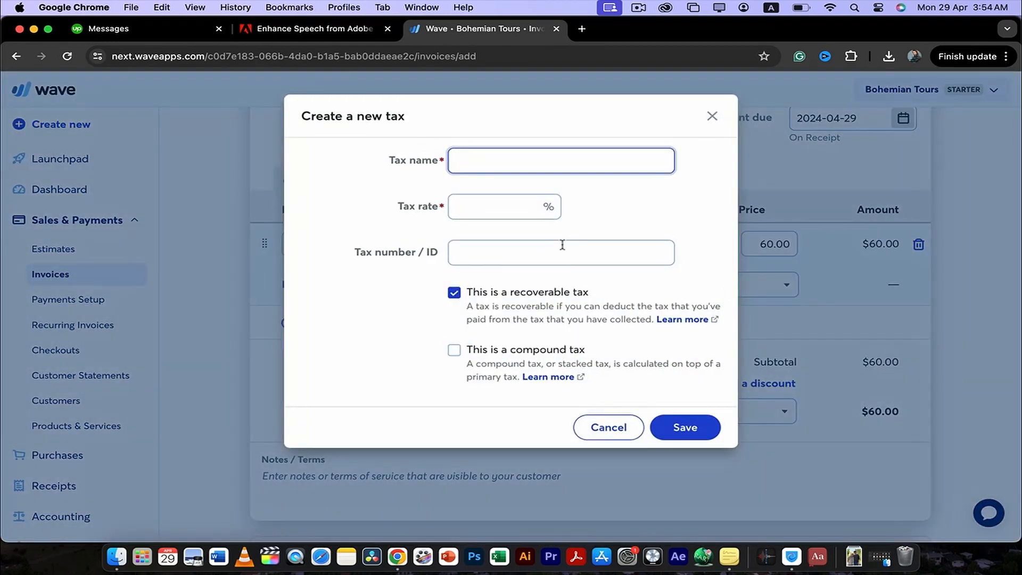
{"action": "type", "text": "VAT"}
{"action": "left_click", "coordinate": [511, 213]}
{"action": "type", "text": "5"}
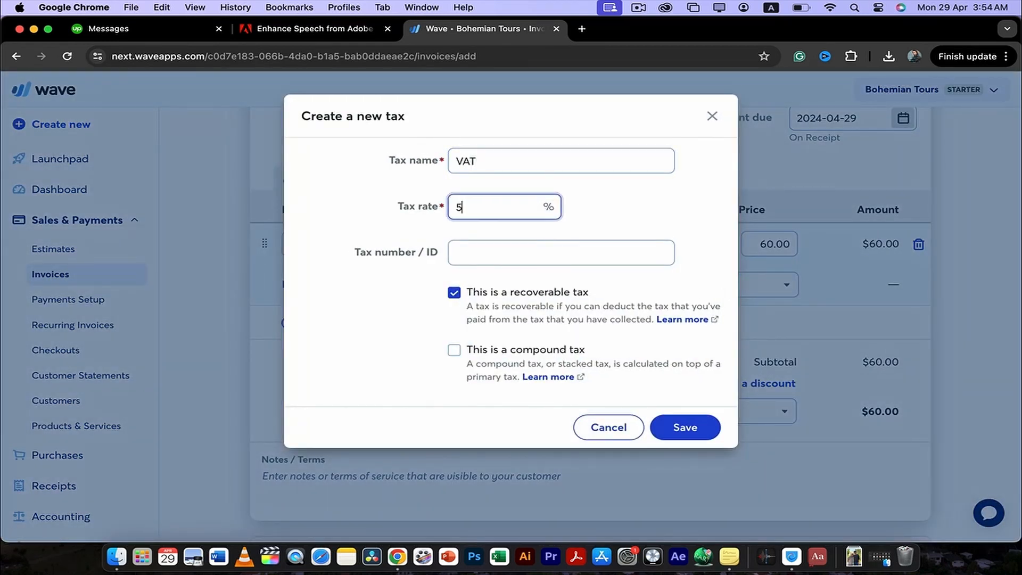
{"action": "left_click", "coordinate": [514, 249]}
{"action": "left_click", "coordinate": [675, 425]}
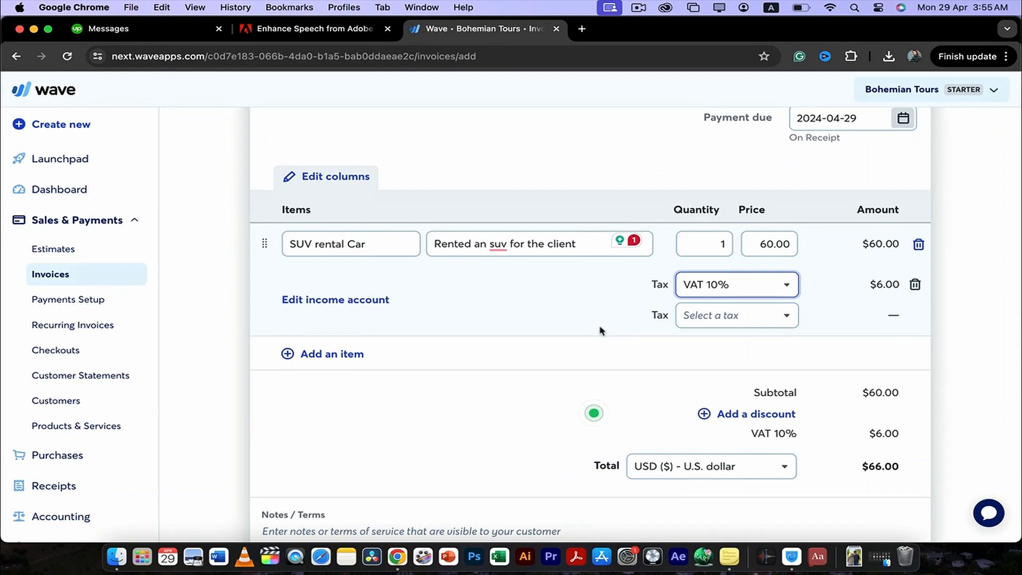
Review the invoice's item, tax and total sections, and try to save the invoice and continue.
{"action": "scroll", "coordinate": [629, 295], "scroll_direction": "down", "scroll_amount": 5}
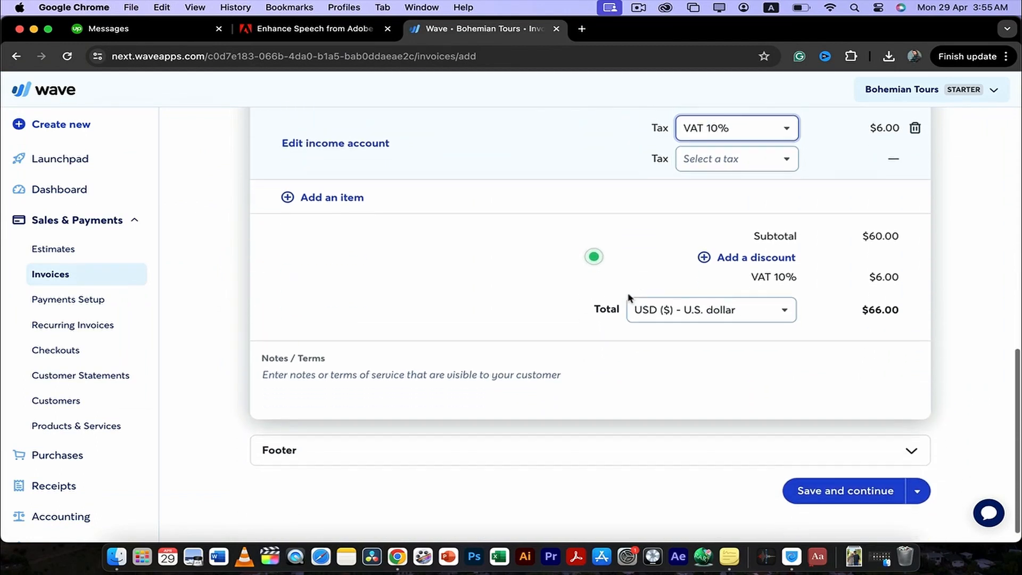
{"action": "scroll", "coordinate": [633, 253], "scroll_direction": "up", "scroll_amount": 2}
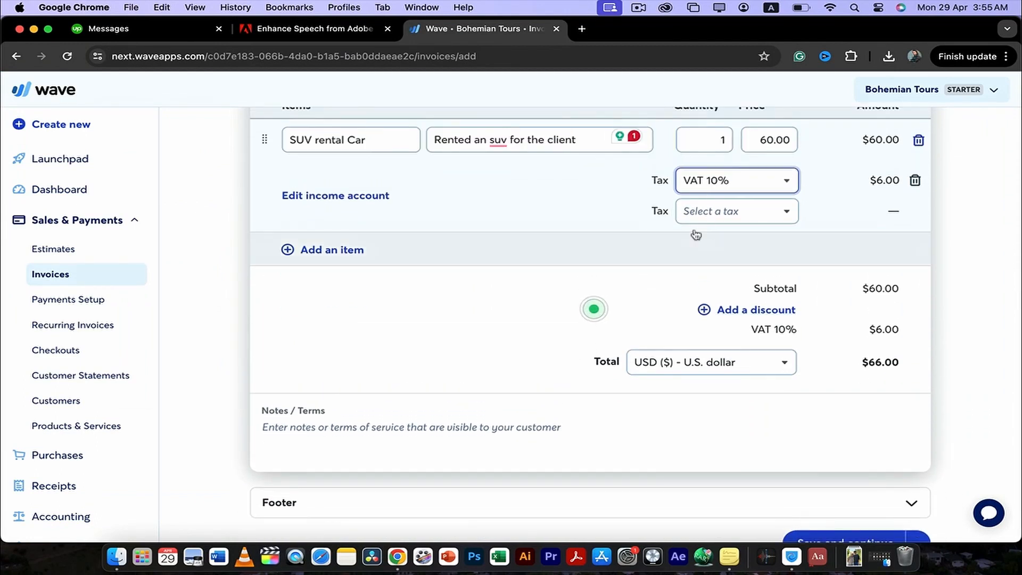
{"action": "scroll", "coordinate": [557, 315], "scroll_direction": "down", "scroll_amount": 2}
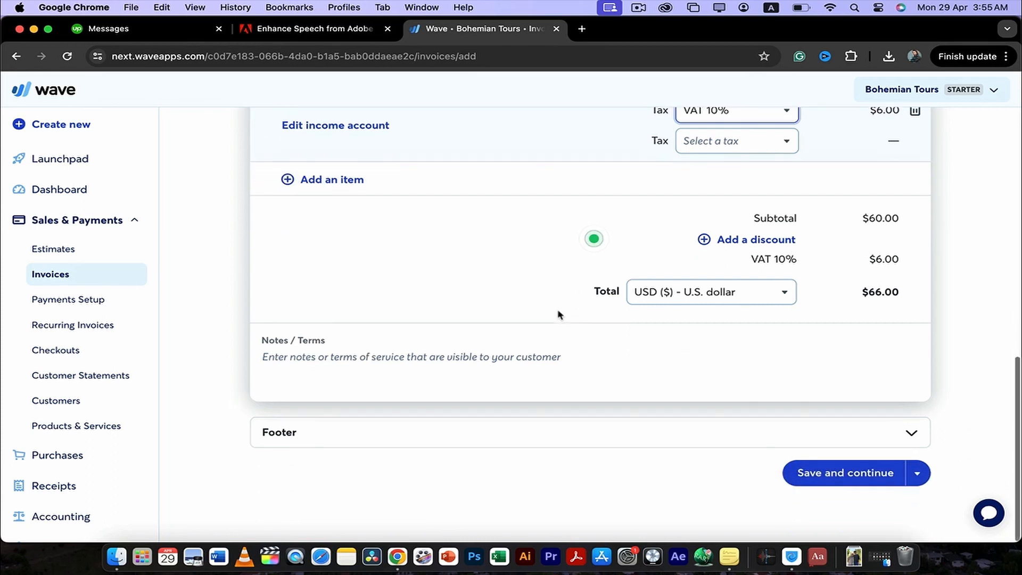
{"action": "scroll", "coordinate": [708, 323], "scroll_direction": "up", "scroll_amount": 8}
{"action": "scroll", "coordinate": [708, 323], "scroll_direction": "down", "scroll_amount": 8}
{"action": "left_click", "coordinate": [827, 474]}
Check the new invoice form from its heading through the customer and invoice detail sections for what needs correcting.
{"action": "scroll", "coordinate": [619, 356], "scroll_direction": "down", "scroll_amount": 5}
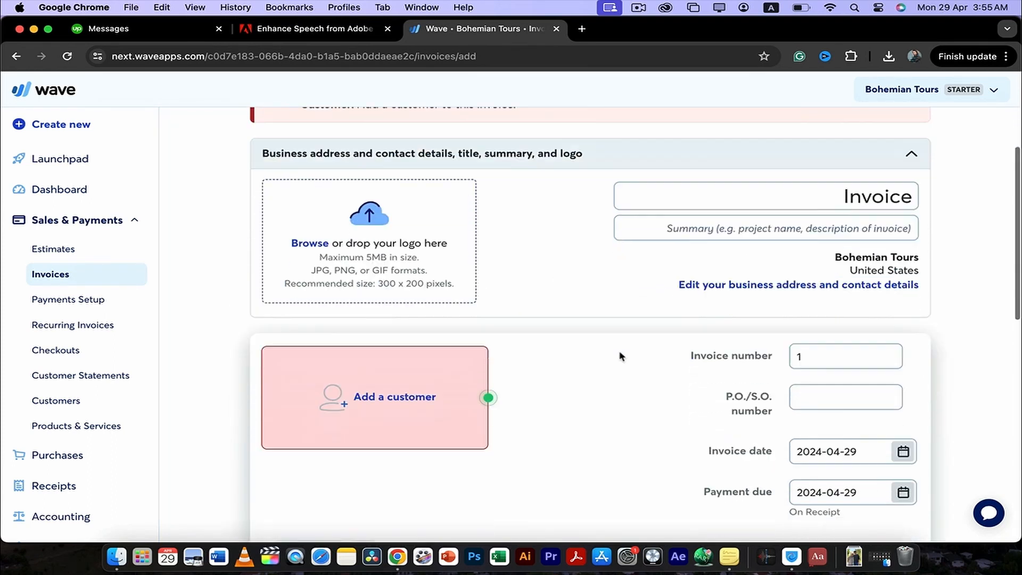
{"action": "scroll", "coordinate": [552, 275], "scroll_direction": "up", "scroll_amount": 1}
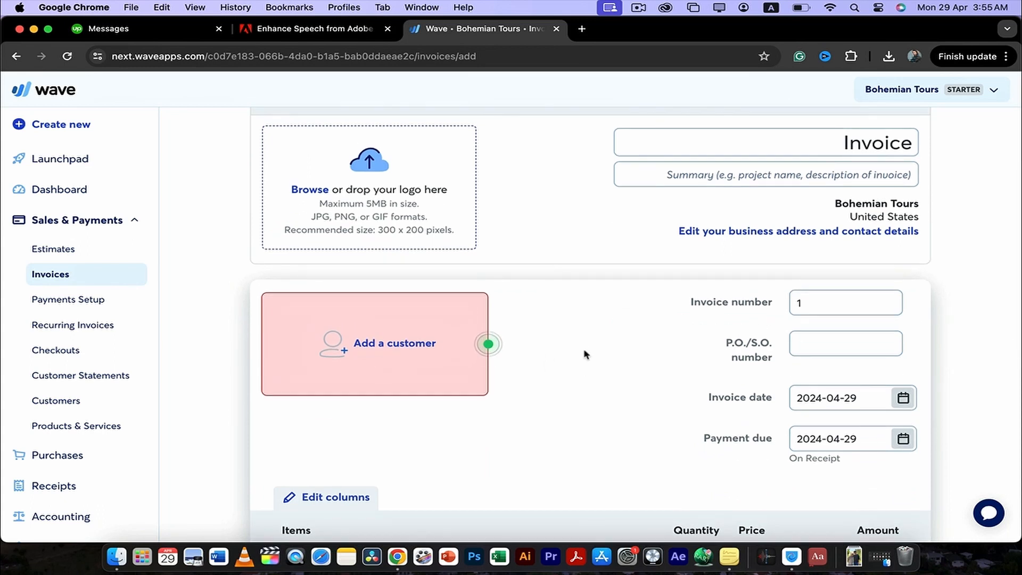
{"action": "scroll", "coordinate": [559, 373], "scroll_direction": "up", "scroll_amount": 5}
{"action": "scroll", "coordinate": [479, 373], "scroll_direction": "down", "scroll_amount": 6}
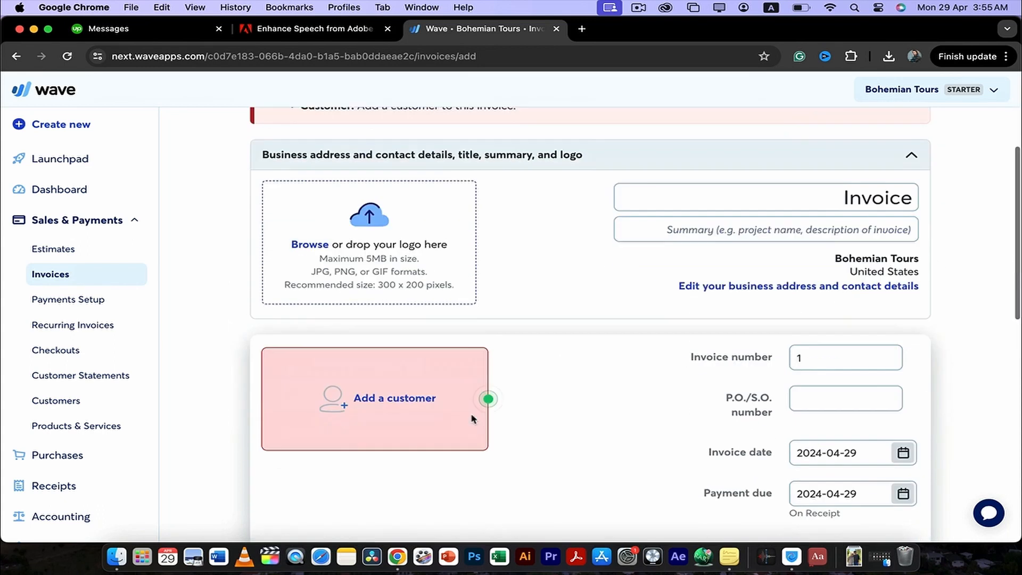
{"action": "scroll", "coordinate": [507, 328], "scroll_direction": "up", "scroll_amount": 5}
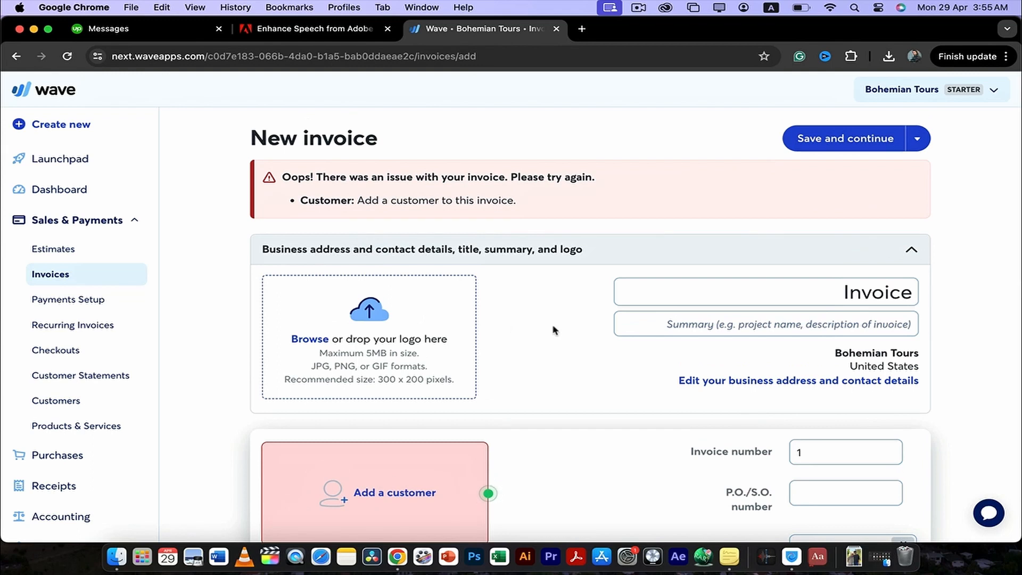
{"action": "scroll", "coordinate": [545, 320], "scroll_direction": "down", "scroll_amount": 10}
{"action": "scroll", "coordinate": [545, 320], "scroll_direction": "up", "scroll_amount": 10}
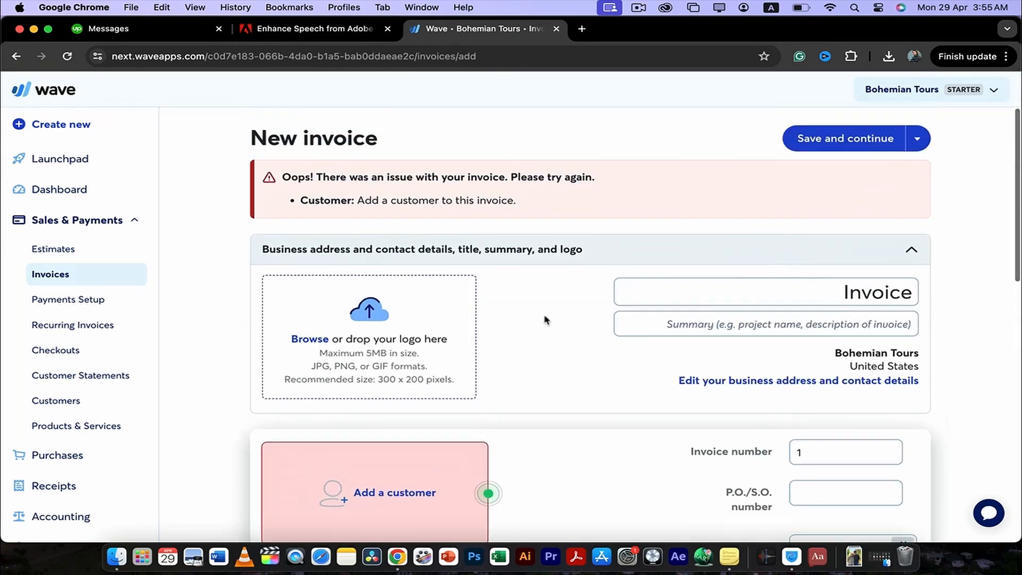
Leave the new invoice without saving it and look through the Payments Setup page about accepting online payments.
{"action": "scroll", "coordinate": [544, 320], "scroll_direction": "down", "scroll_amount": 6}
{"action": "scroll", "coordinate": [544, 320], "scroll_direction": "down", "scroll_amount": 2}
{"action": "scroll", "coordinate": [544, 317], "scroll_direction": "up", "scroll_amount": 10}
{"action": "scroll", "coordinate": [520, 331], "scroll_direction": "down", "scroll_amount": 10}
{"action": "scroll", "coordinate": [529, 290], "scroll_direction": "up", "scroll_amount": 10}
{"action": "left_click", "coordinate": [69, 302]}
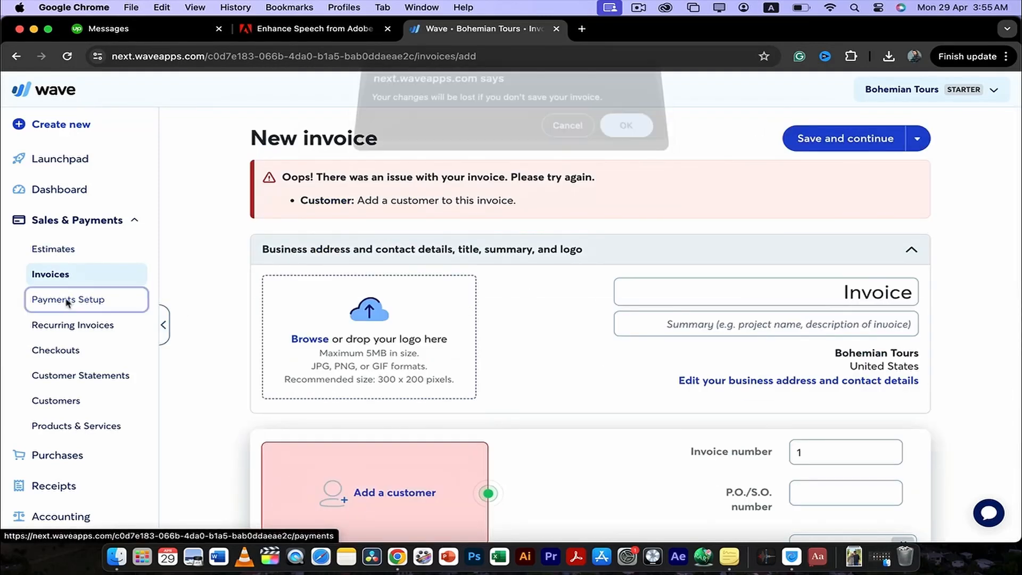
{"action": "left_click", "coordinate": [628, 137]}
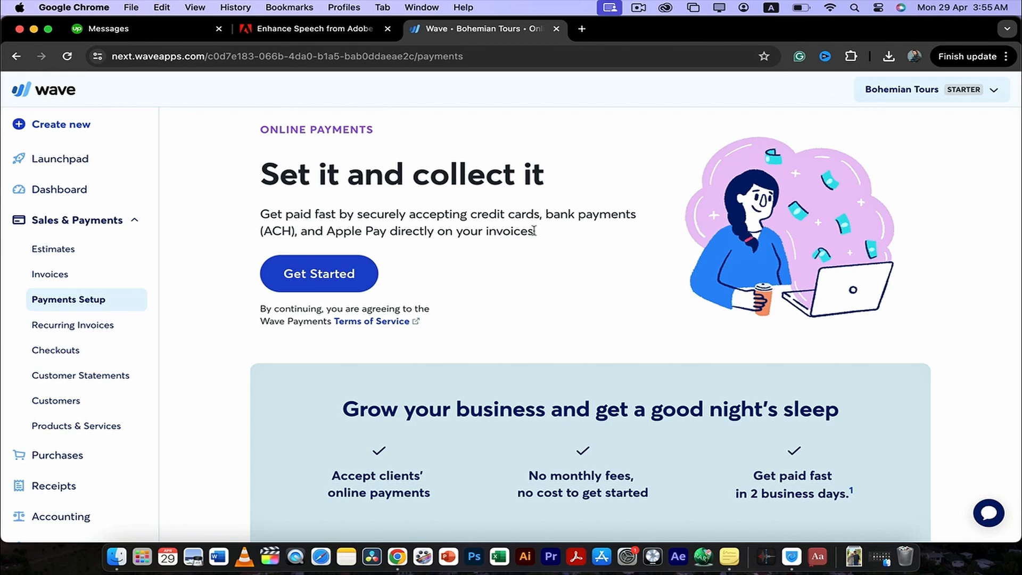
{"action": "scroll", "coordinate": [534, 231], "scroll_direction": "down", "scroll_amount": 5}
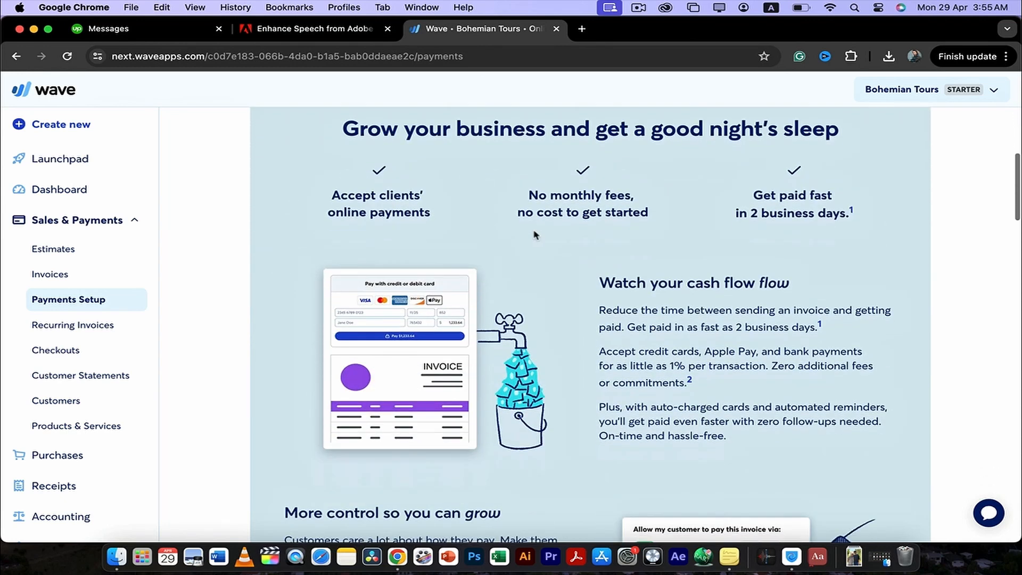
{"action": "scroll", "coordinate": [536, 233], "scroll_direction": "up", "scroll_amount": 5}
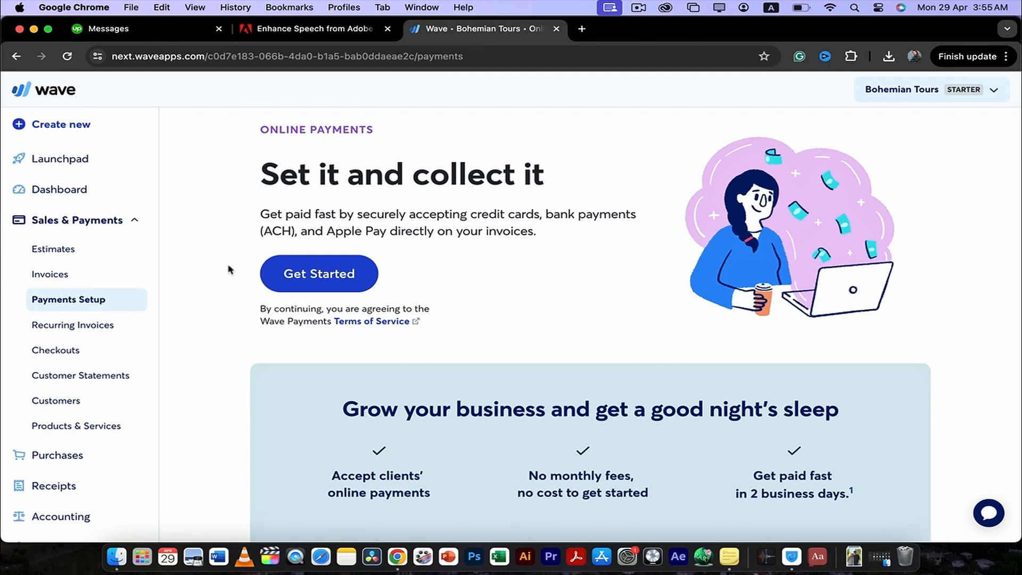
Start a new bill and add New LCD Inc as its vendor, leaving the other vendor details blank.
{"action": "left_click", "coordinate": [66, 127]}
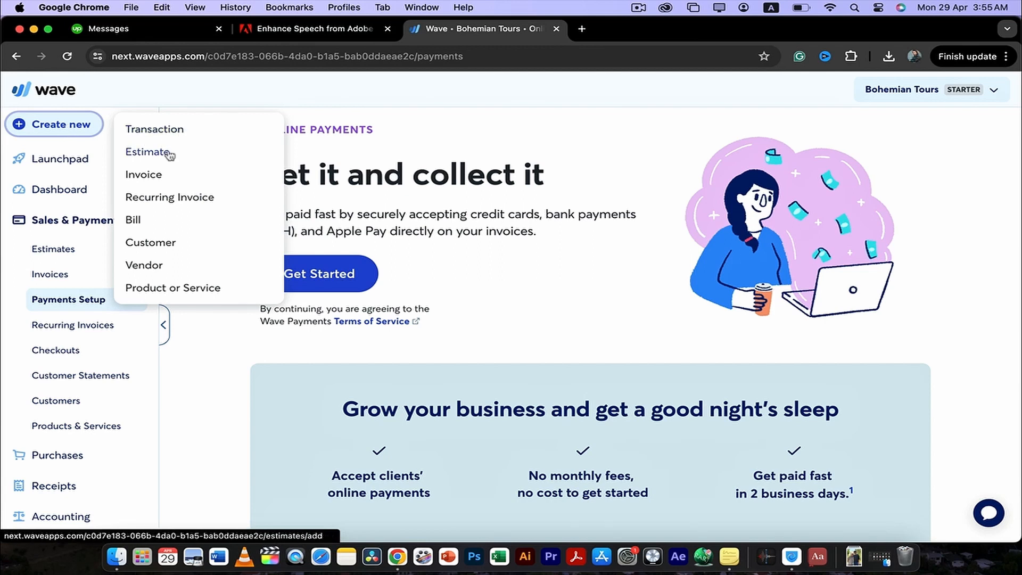
{"action": "left_click", "coordinate": [149, 220]}
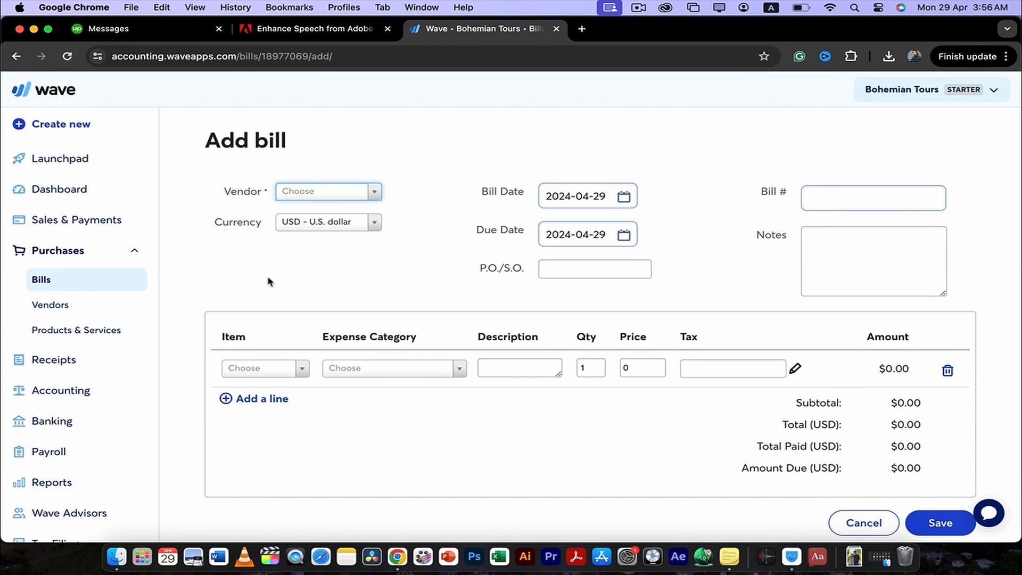
{"action": "scroll", "coordinate": [283, 311], "scroll_direction": "down", "scroll_amount": 2}
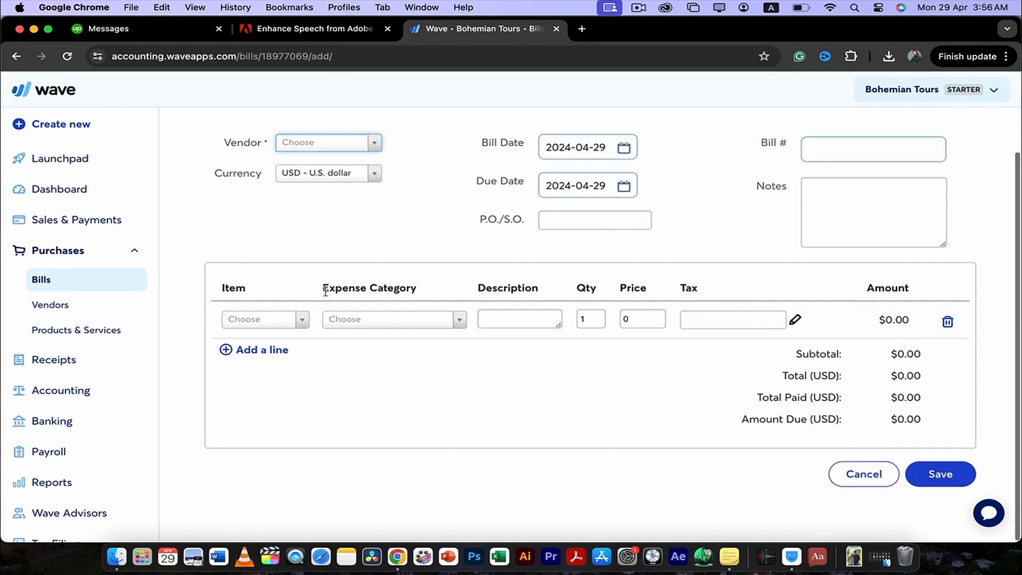
{"action": "scroll", "coordinate": [326, 294], "scroll_direction": "up", "scroll_amount": 2}
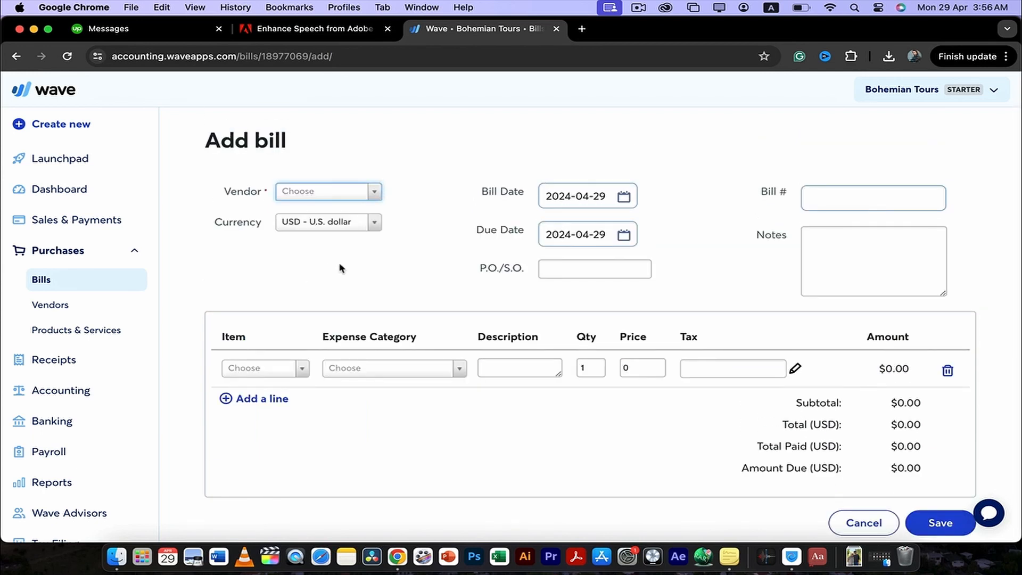
{"action": "left_click", "coordinate": [336, 194]}
{"action": "left_click", "coordinate": [316, 249]}
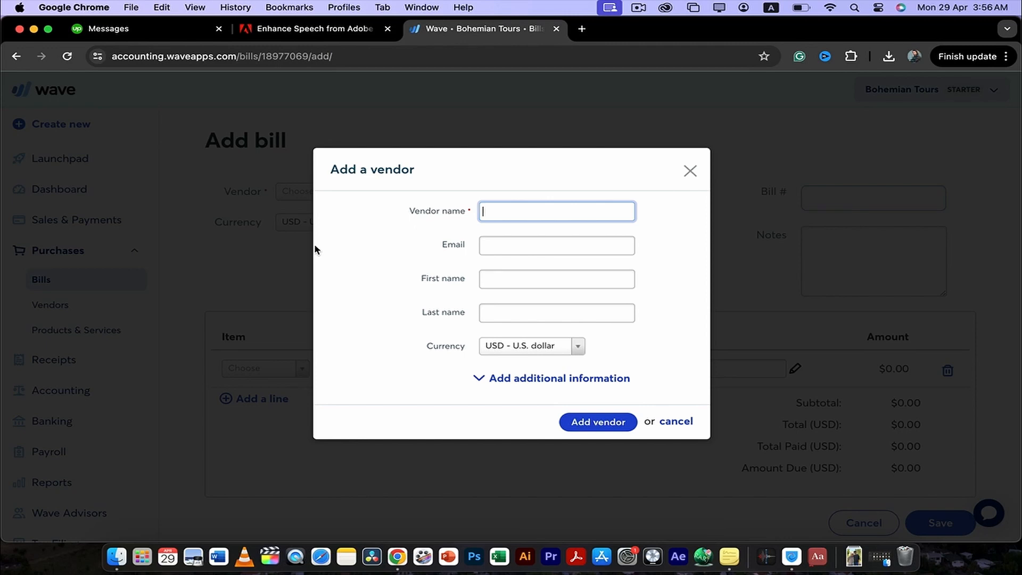
{"action": "type", "text": "New LCD Inc"}
{"action": "left_click", "coordinate": [586, 421]}
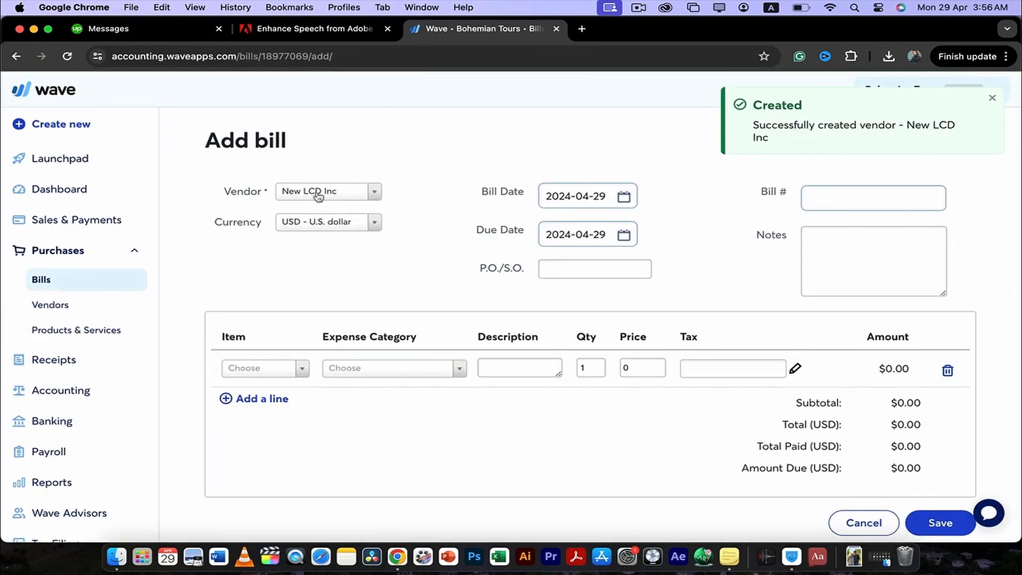
Keep the bill's currency at USD - U.S. dollar and set the bill number to 001.
{"action": "left_click", "coordinate": [370, 224]}
{"action": "left_click", "coordinate": [420, 201]}
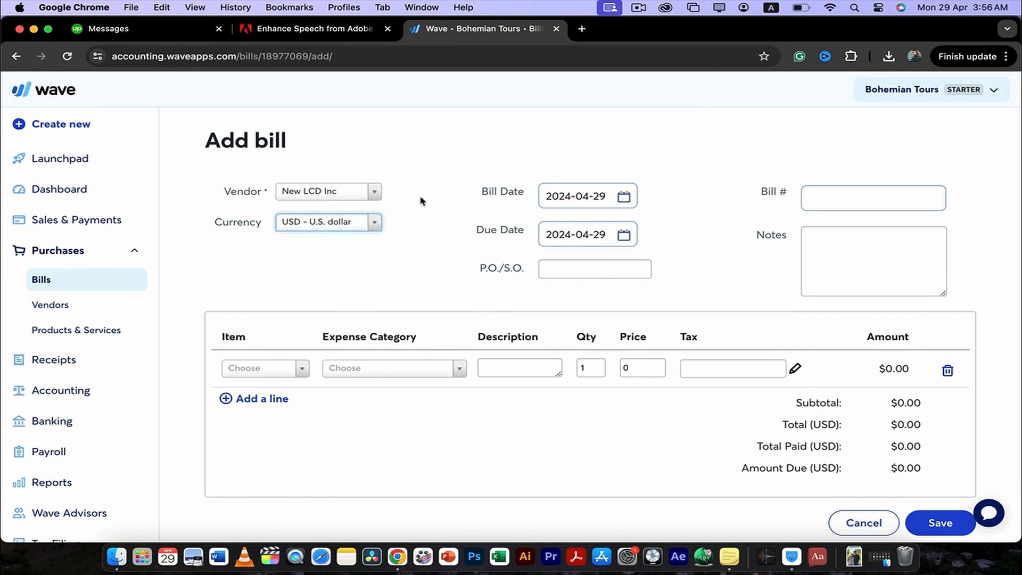
{"action": "left_click", "coordinate": [848, 200]}
{"action": "type", "text": "001"}
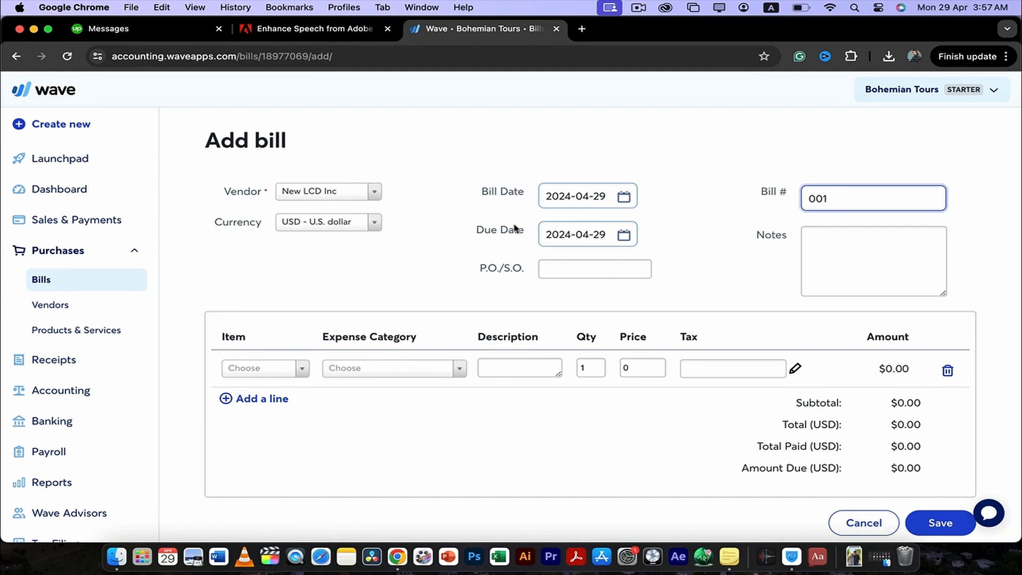
Start adding a new product for the bill's first item line and name it "LDC for SUV".
{"action": "scroll", "coordinate": [568, 231], "scroll_direction": "down", "scroll_amount": 2}
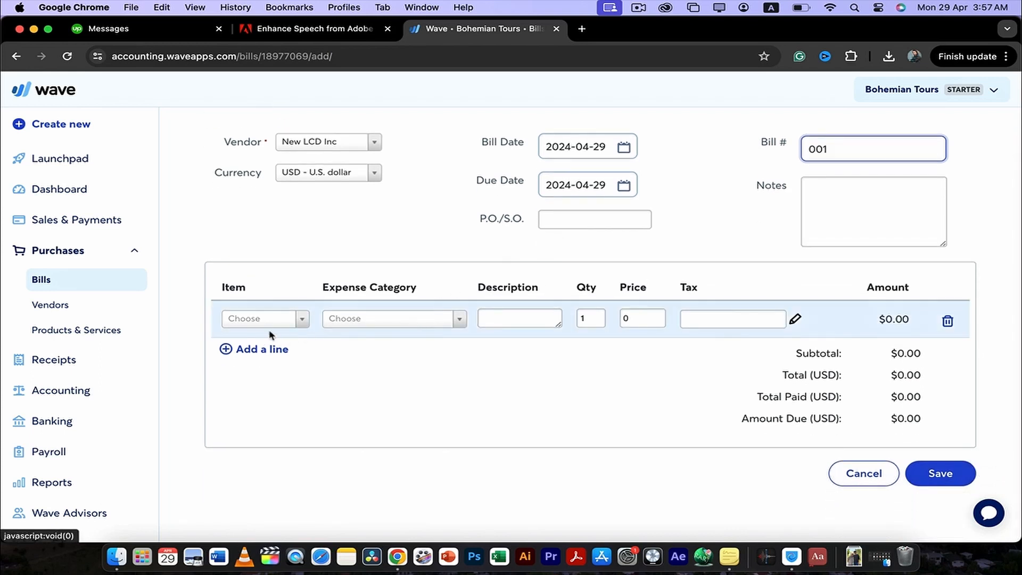
{"action": "left_click", "coordinate": [281, 319]}
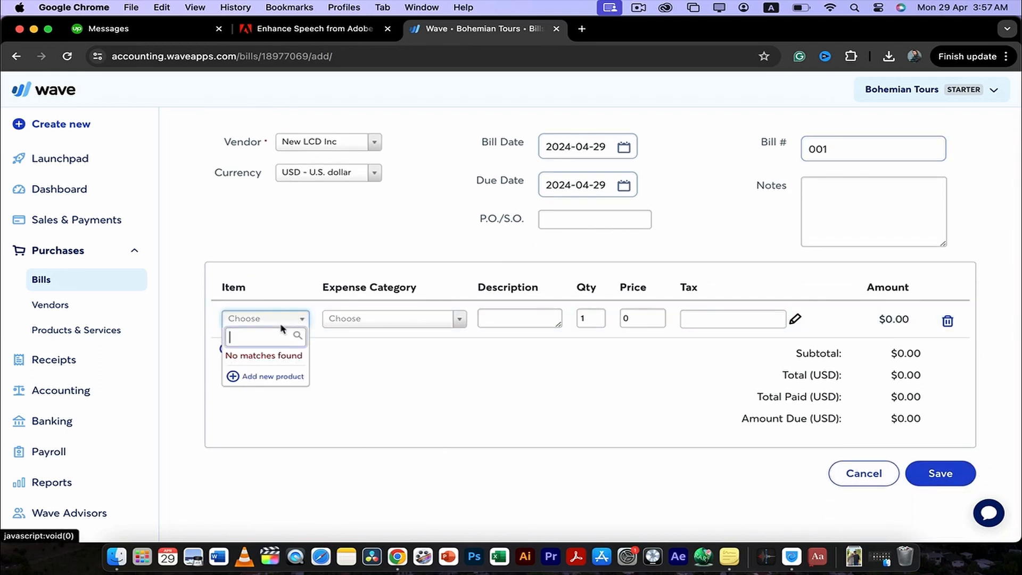
{"action": "left_click", "coordinate": [272, 376]}
{"action": "type", "text": "LD"}
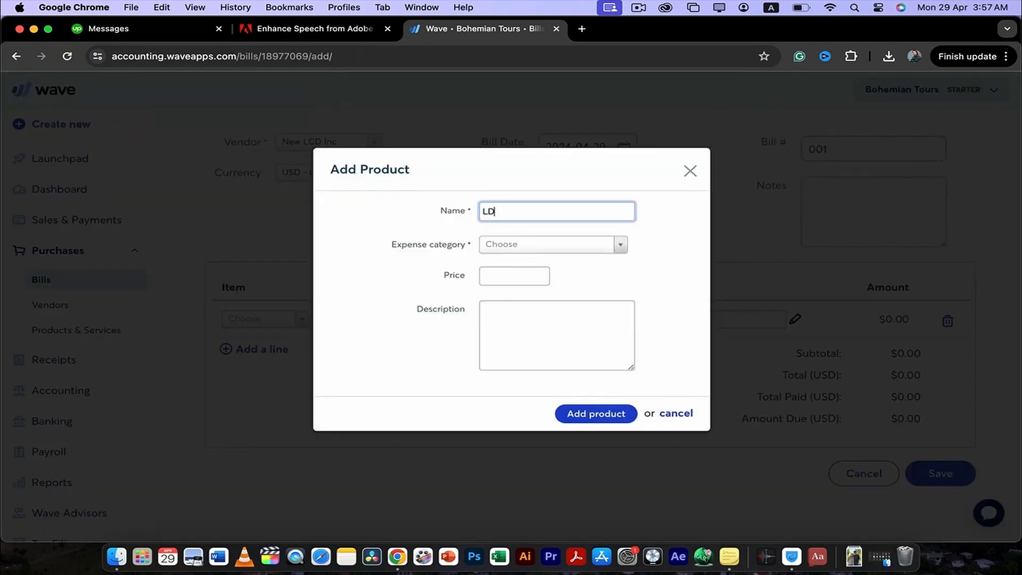
{"action": "type", "text": "C for SUV"}
Set the new product's expense category to Vehicle – Repairs & Maintenance.
{"action": "left_click", "coordinate": [554, 256]}
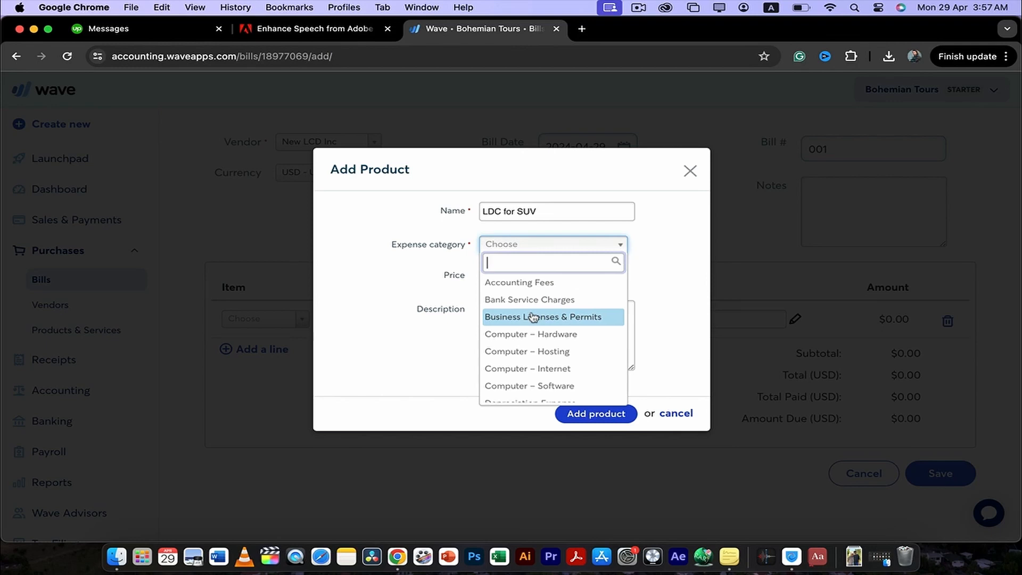
{"action": "scroll", "coordinate": [533, 317], "scroll_direction": "down", "scroll_amount": 1}
{"action": "scroll", "coordinate": [533, 317], "scroll_direction": "up", "scroll_amount": 1}
{"action": "scroll", "coordinate": [533, 317], "scroll_direction": "down", "scroll_amount": 4}
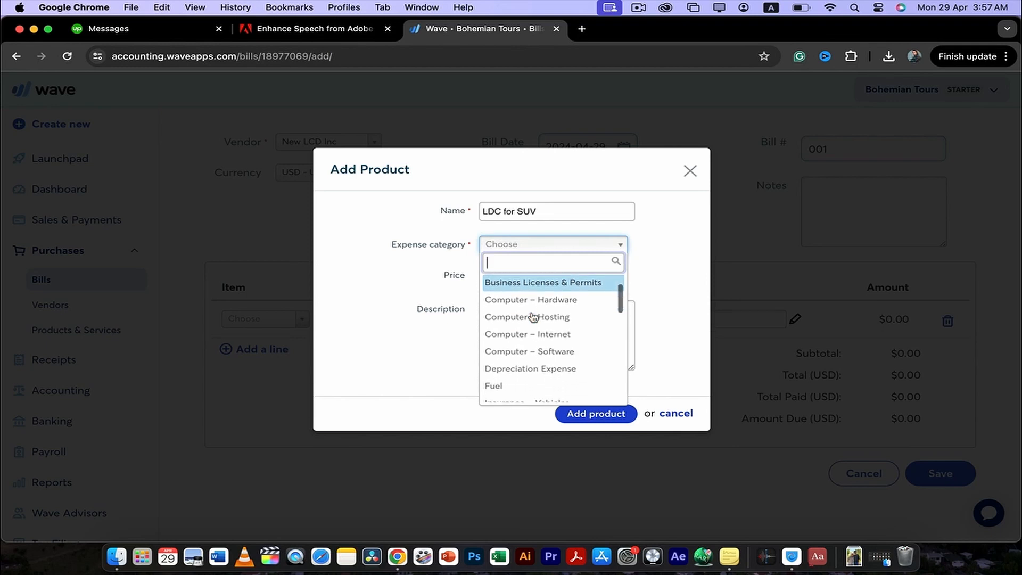
{"action": "scroll", "coordinate": [533, 318], "scroll_direction": "down", "scroll_amount": 6}
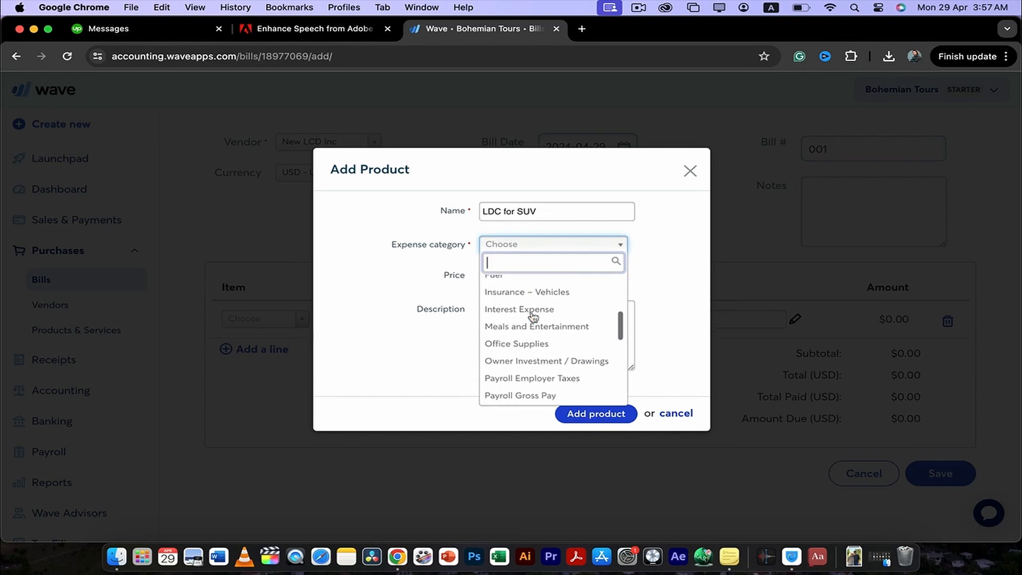
{"action": "scroll", "coordinate": [533, 318], "scroll_direction": "down", "scroll_amount": 2}
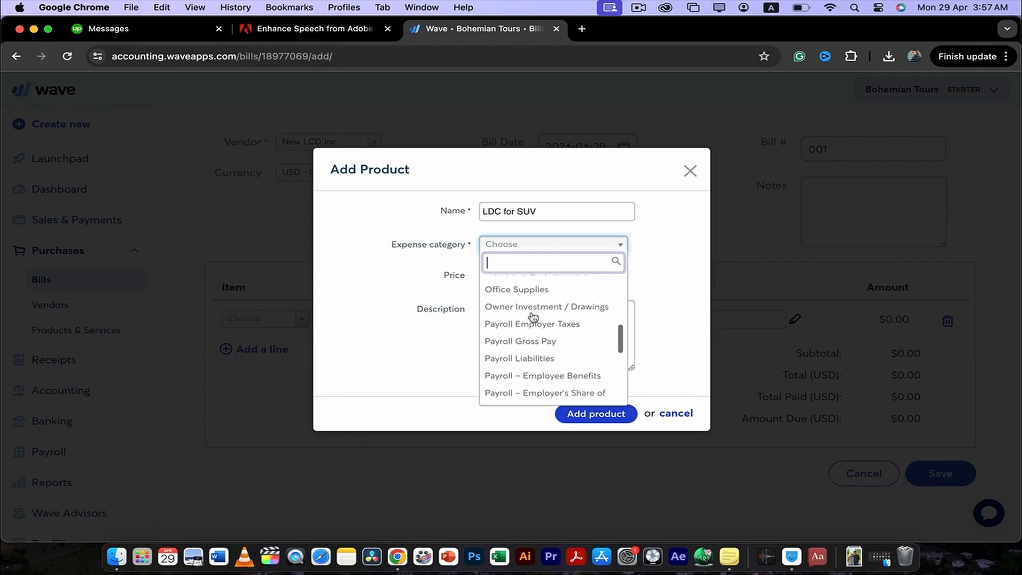
{"action": "scroll", "coordinate": [533, 317], "scroll_direction": "down", "scroll_amount": 7}
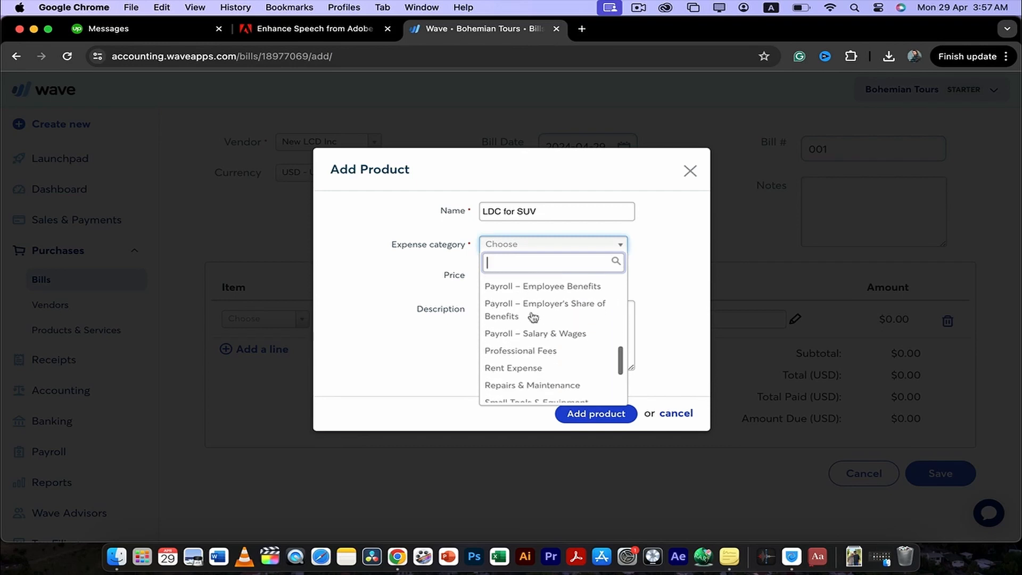
{"action": "scroll", "coordinate": [533, 317], "scroll_direction": "down", "scroll_amount": 3}
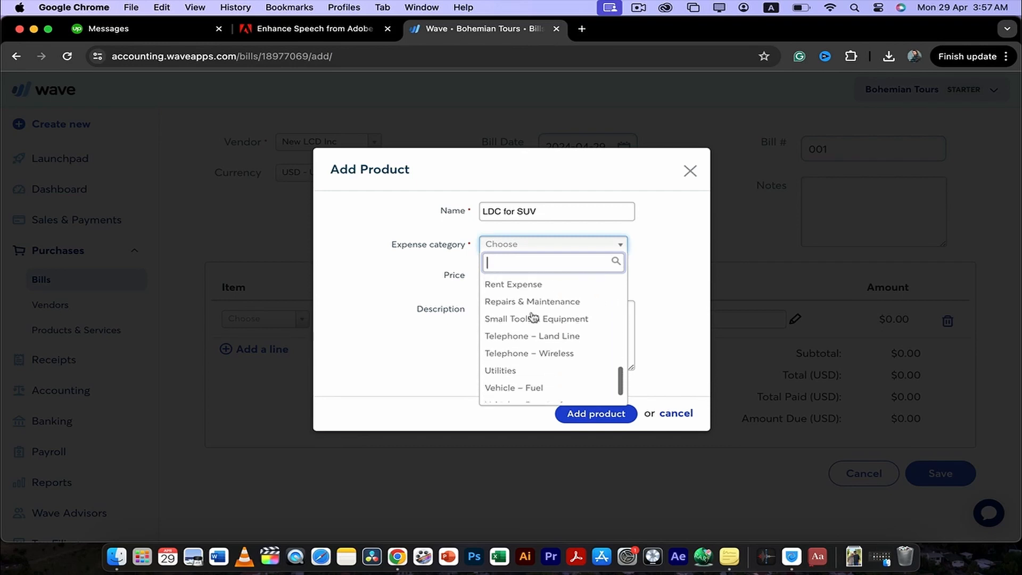
{"action": "scroll", "coordinate": [531, 324], "scroll_direction": "down", "scroll_amount": 1}
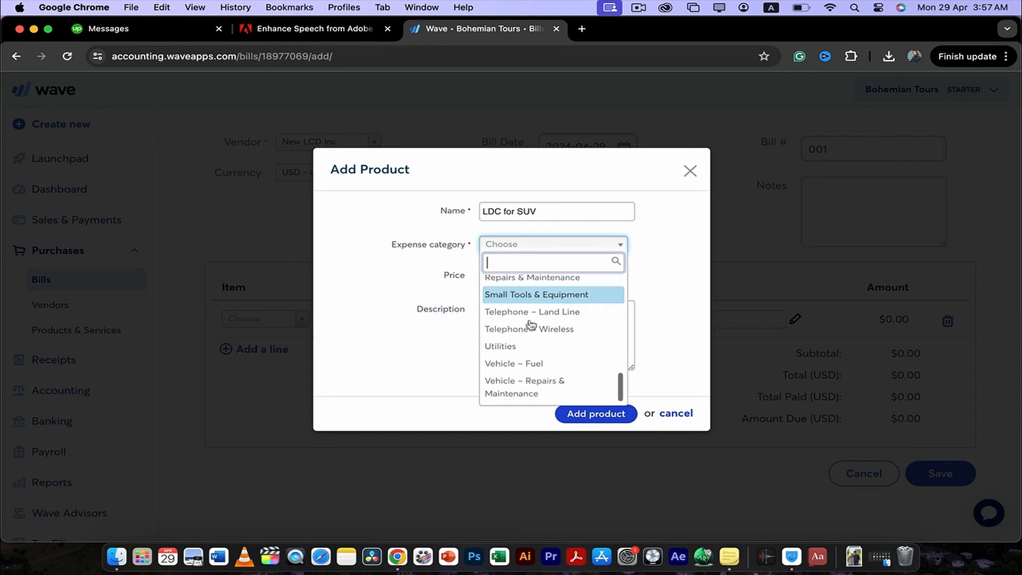
{"action": "left_click", "coordinate": [525, 380]}
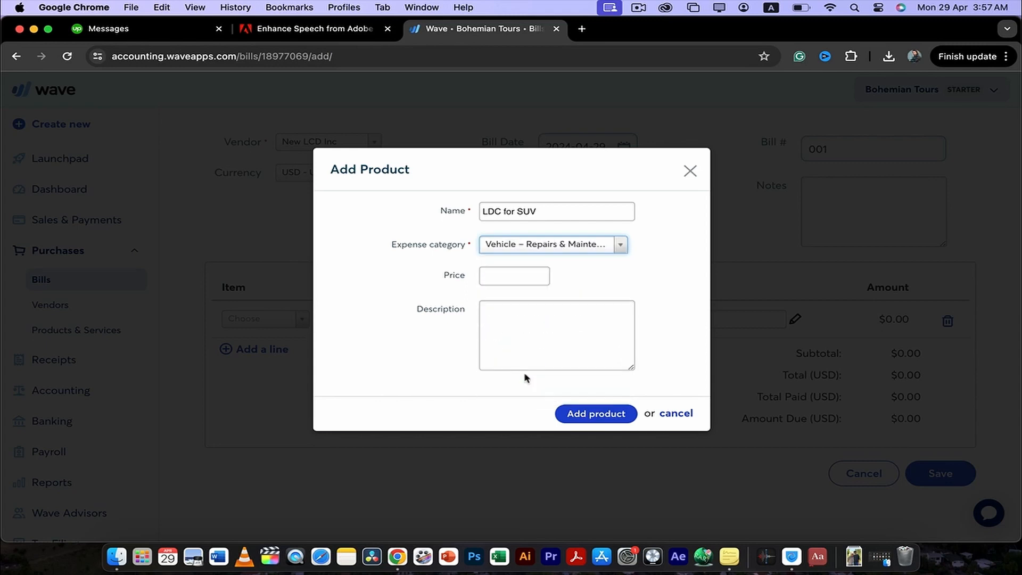
Add the product with a price of 50 and the description "A new lcd for my suv", and save the bill.
{"action": "left_click", "coordinate": [503, 275]}
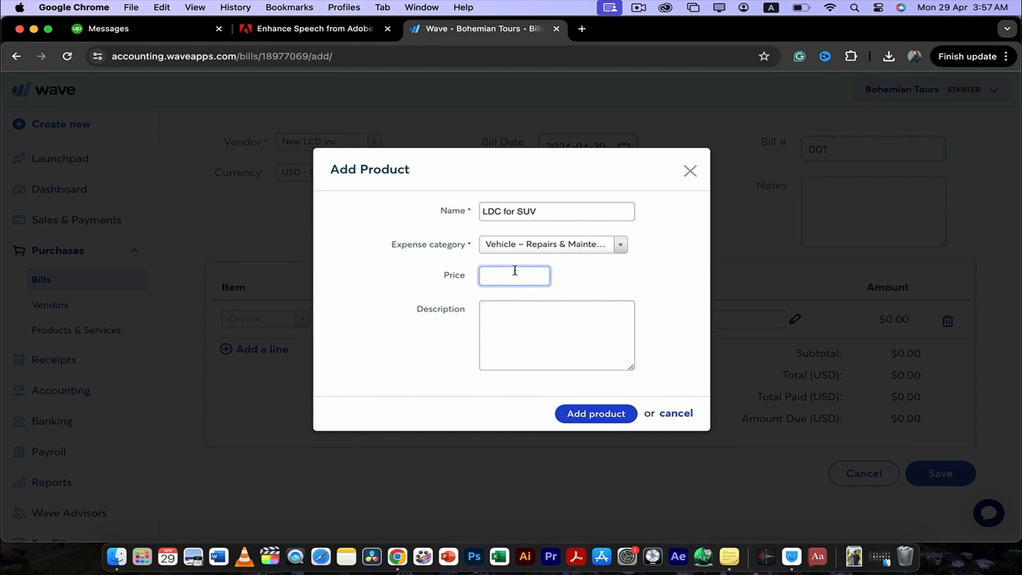
{"action": "type", "text": "50"}
{"action": "left_click", "coordinate": [518, 302]}
{"action": "type", "text": "LC"}
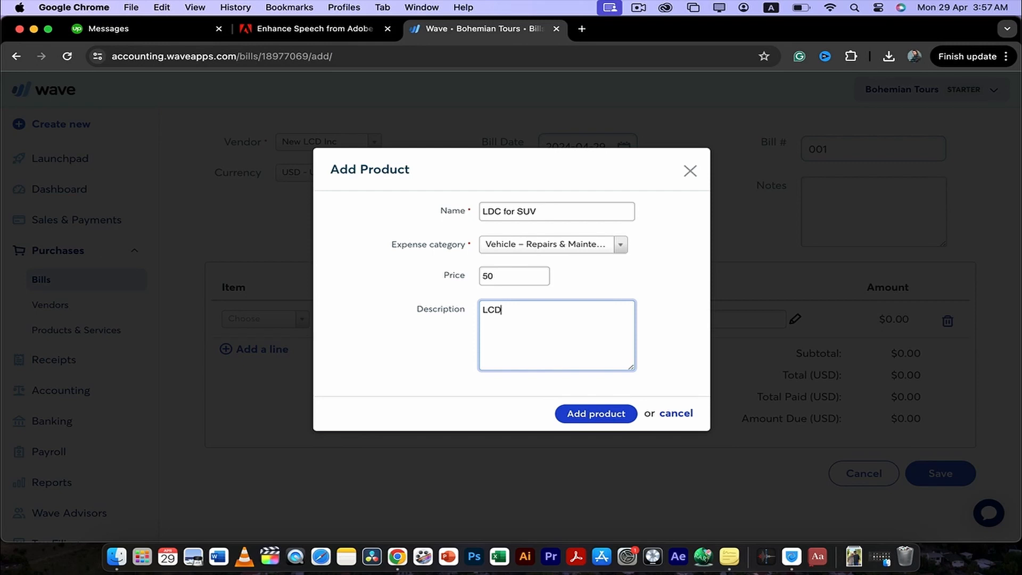
{"action": "type", "text": "D"}
{"action": "key", "text": "BackSpace"}
{"action": "key", "text": "BackSpace"}
{"action": "key", "text": "BackSpace"}
{"action": "type", "text": "A new lcd for my c"}
{"action": "key", "text": "BackSpace"}
{"action": "type", "text": "suv"}
{"action": "left_click", "coordinate": [592, 418]}
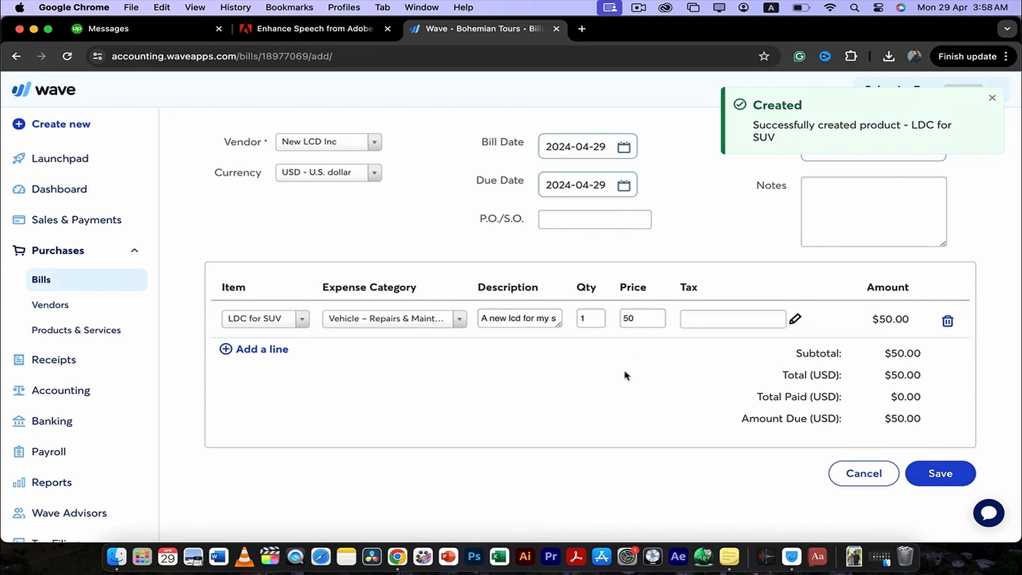
{"action": "left_click", "coordinate": [957, 473]}
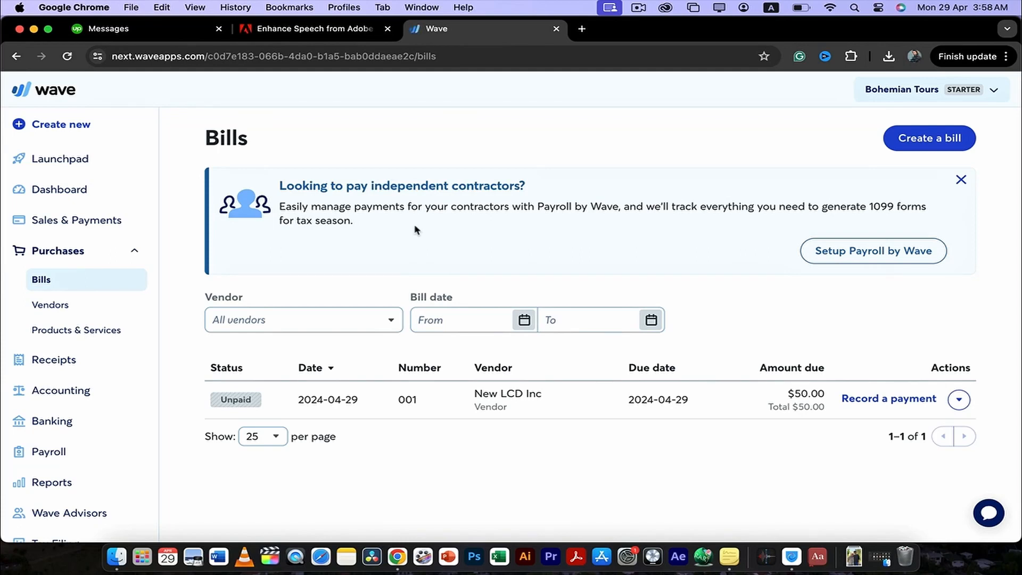
Look through the options available under Payroll, Banking and Accounting.
{"action": "scroll", "coordinate": [58, 359], "scroll_direction": "down", "scroll_amount": 2}
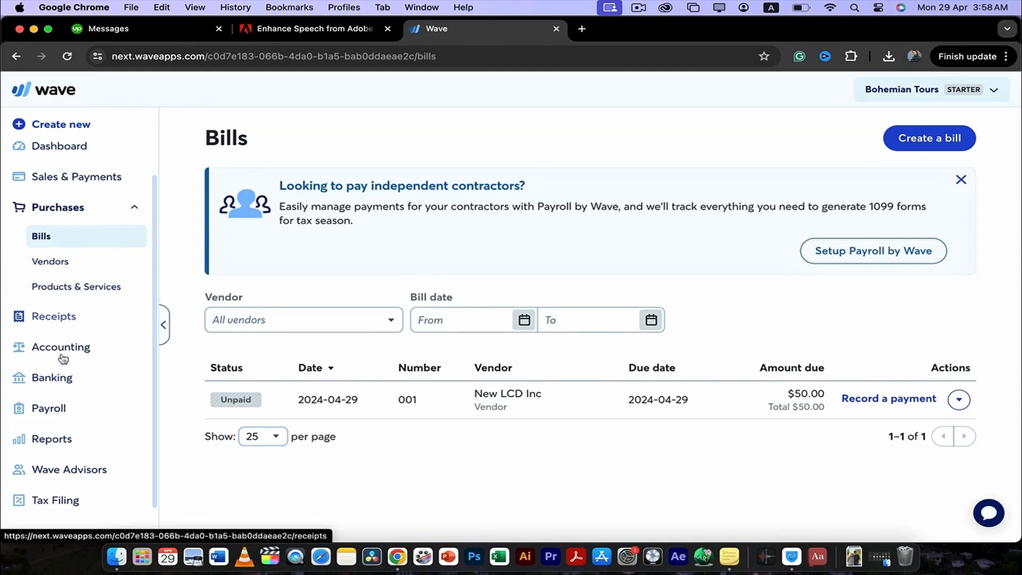
{"action": "scroll", "coordinate": [63, 358], "scroll_direction": "down", "scroll_amount": 2}
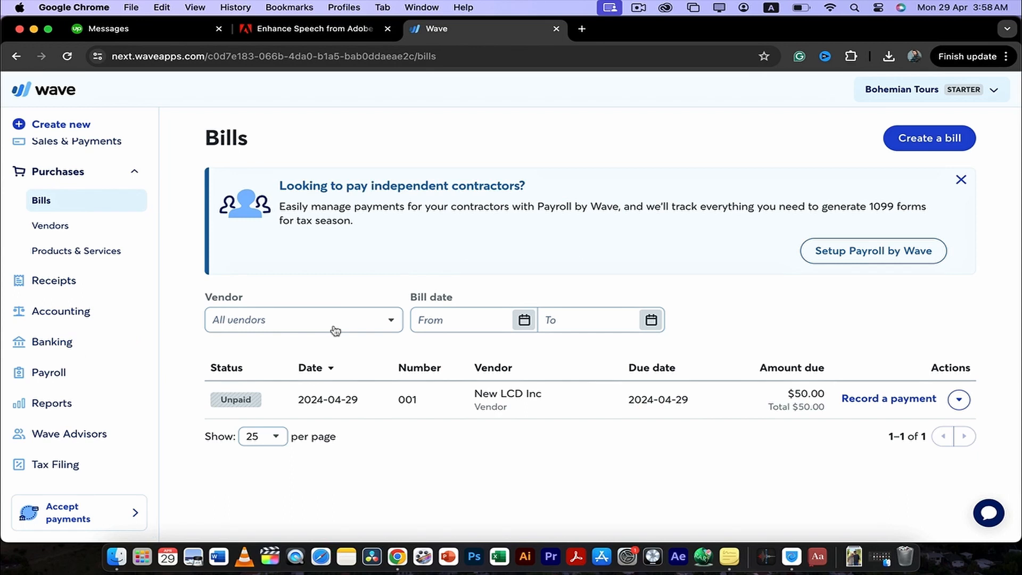
{"action": "left_click", "coordinate": [136, 376]}
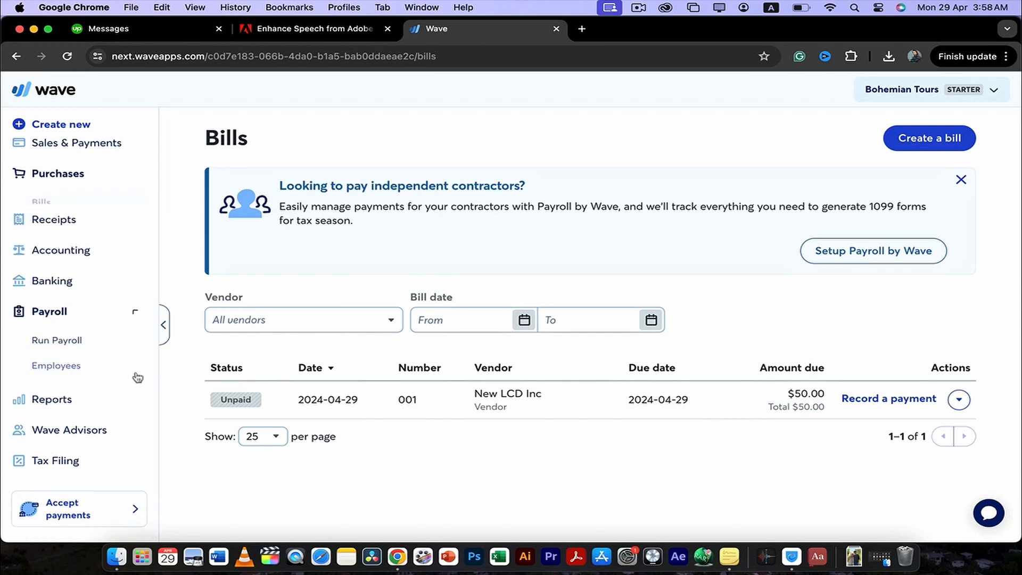
{"action": "scroll", "coordinate": [69, 413], "scroll_direction": "up", "scroll_amount": 3}
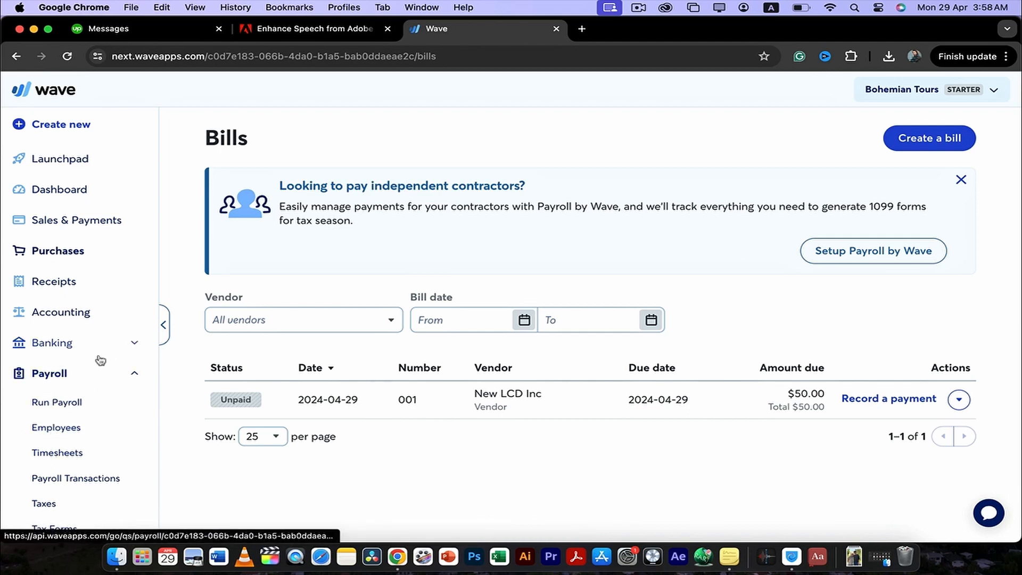
{"action": "left_click", "coordinate": [134, 345]}
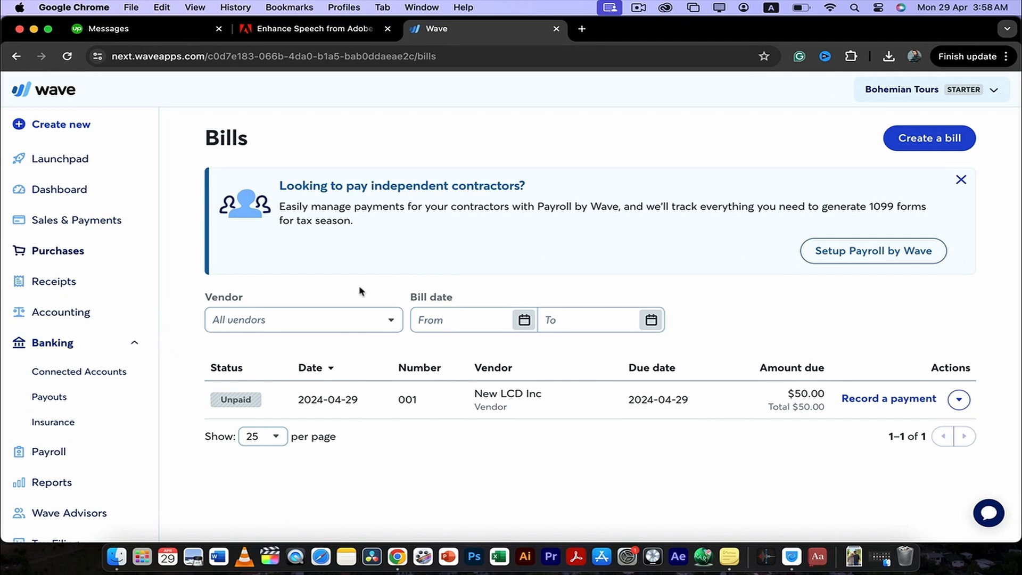
{"action": "left_click", "coordinate": [136, 315]}
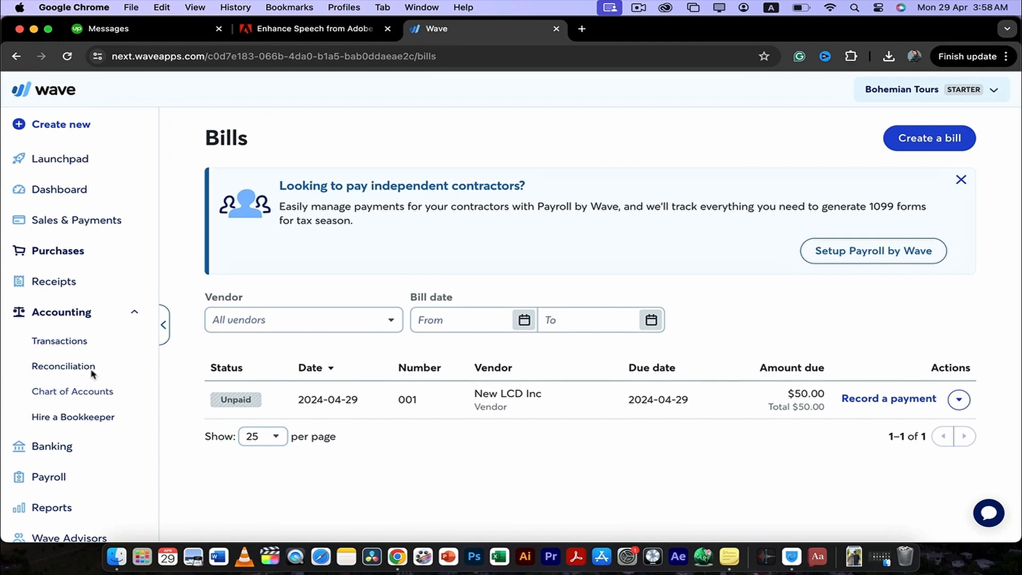
View the Receipts page and go to the Launchpad to see its suggested starting points.
{"action": "left_click", "coordinate": [69, 283]}
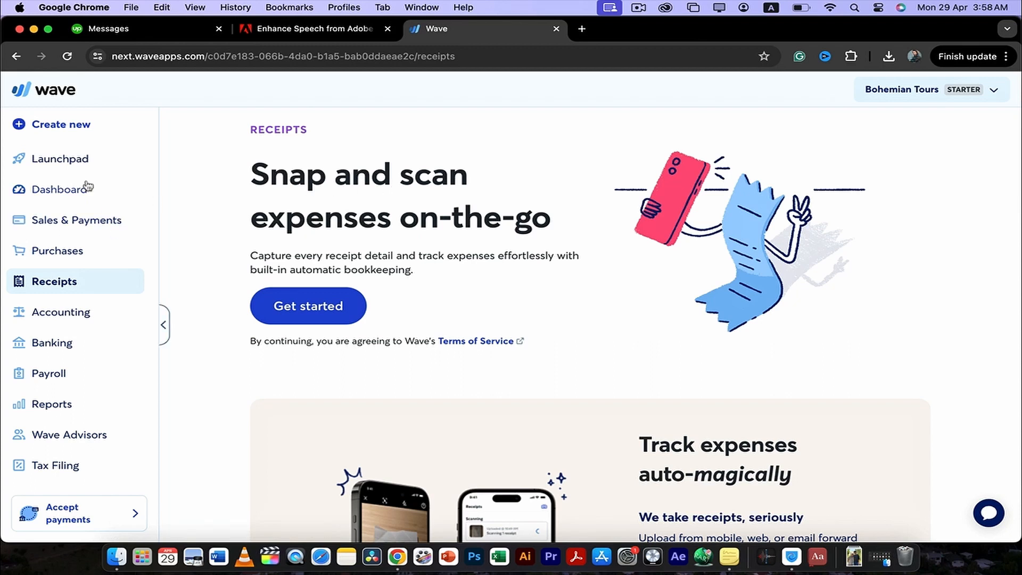
{"action": "scroll", "coordinate": [39, 280], "scroll_direction": "down", "scroll_amount": 1}
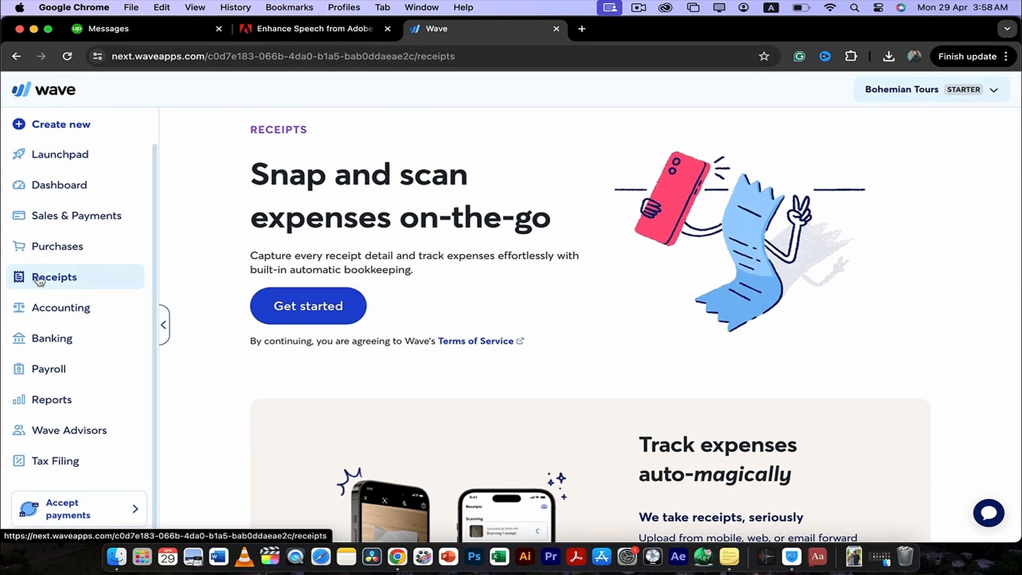
{"action": "scroll", "coordinate": [39, 280], "scroll_direction": "up", "scroll_amount": 1}
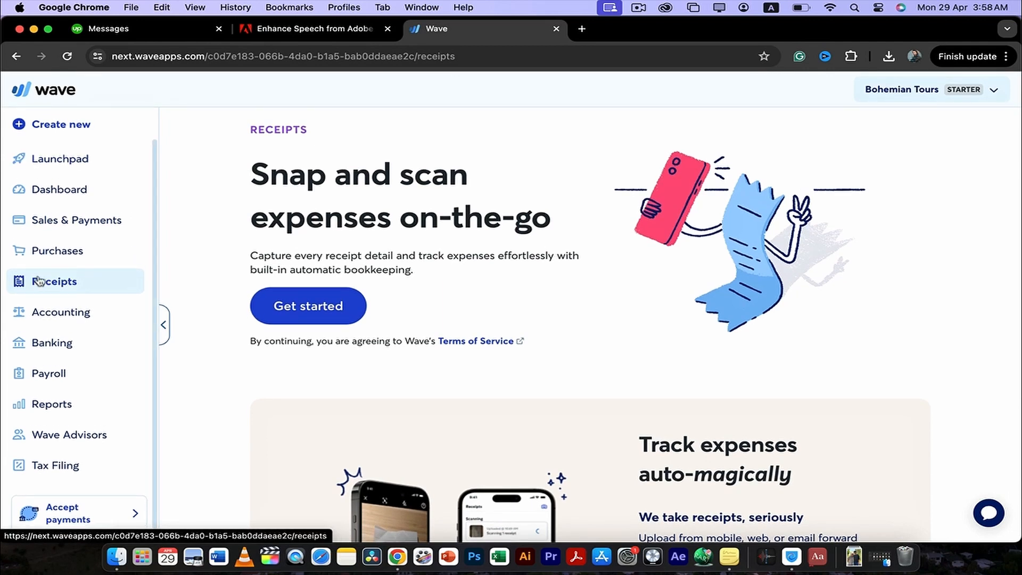
{"action": "left_click", "coordinate": [65, 160]}
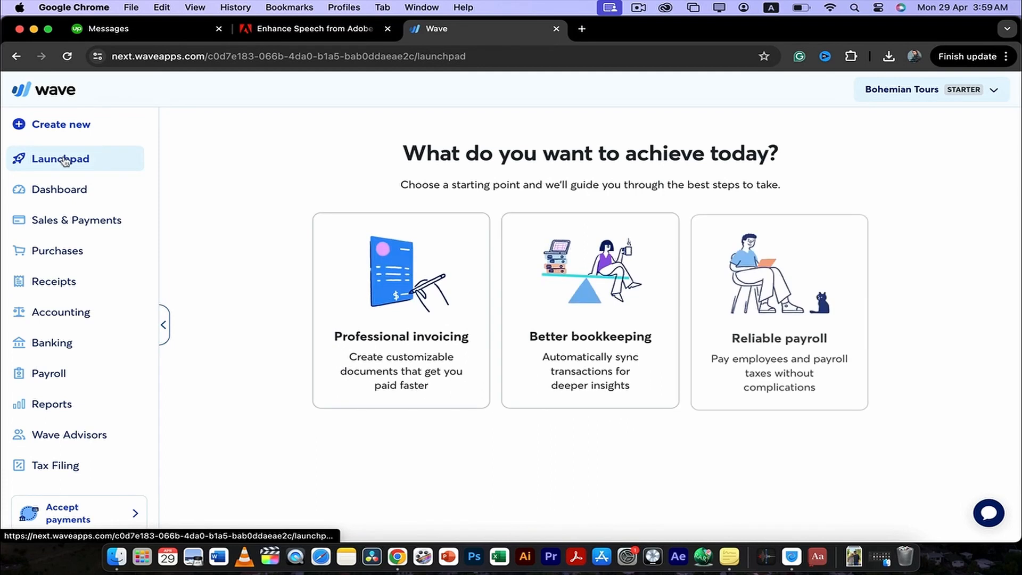